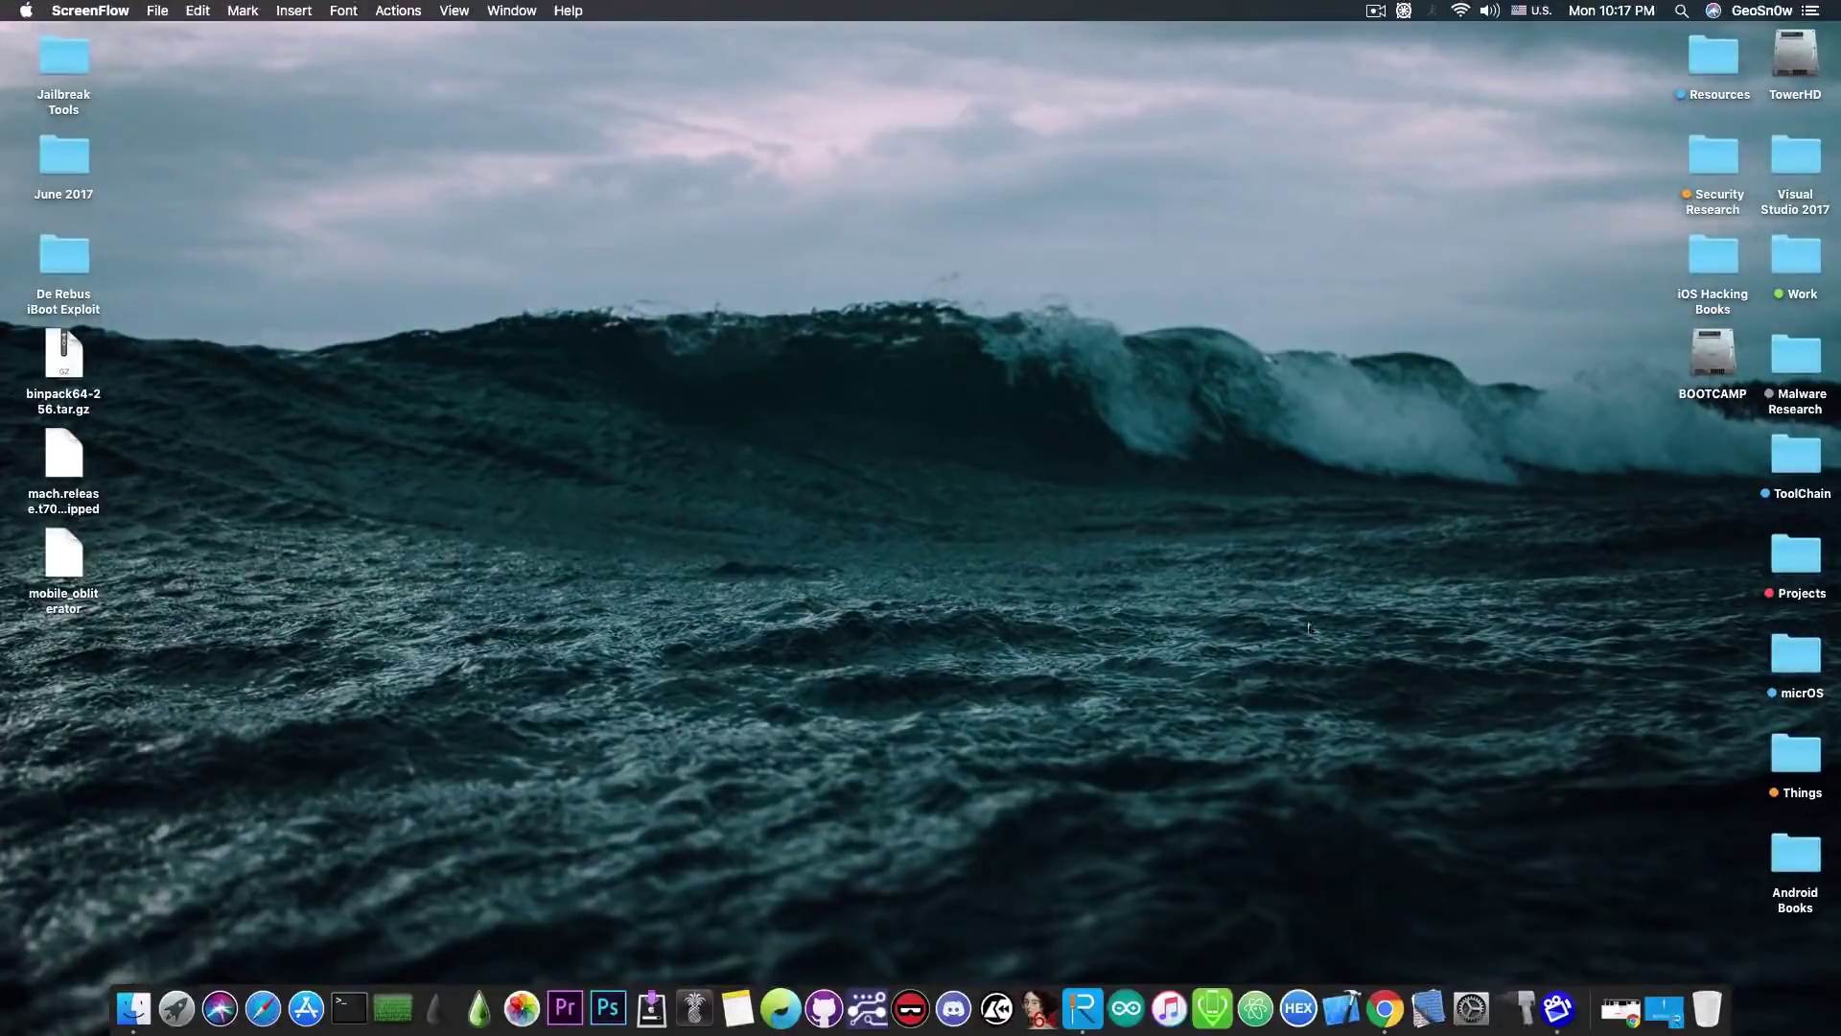
- Bring up the ReiBoot window, switch to Chrome and look through the ReiBoot product page's downloads and iOS stuck scenarios
click(1665, 1007)
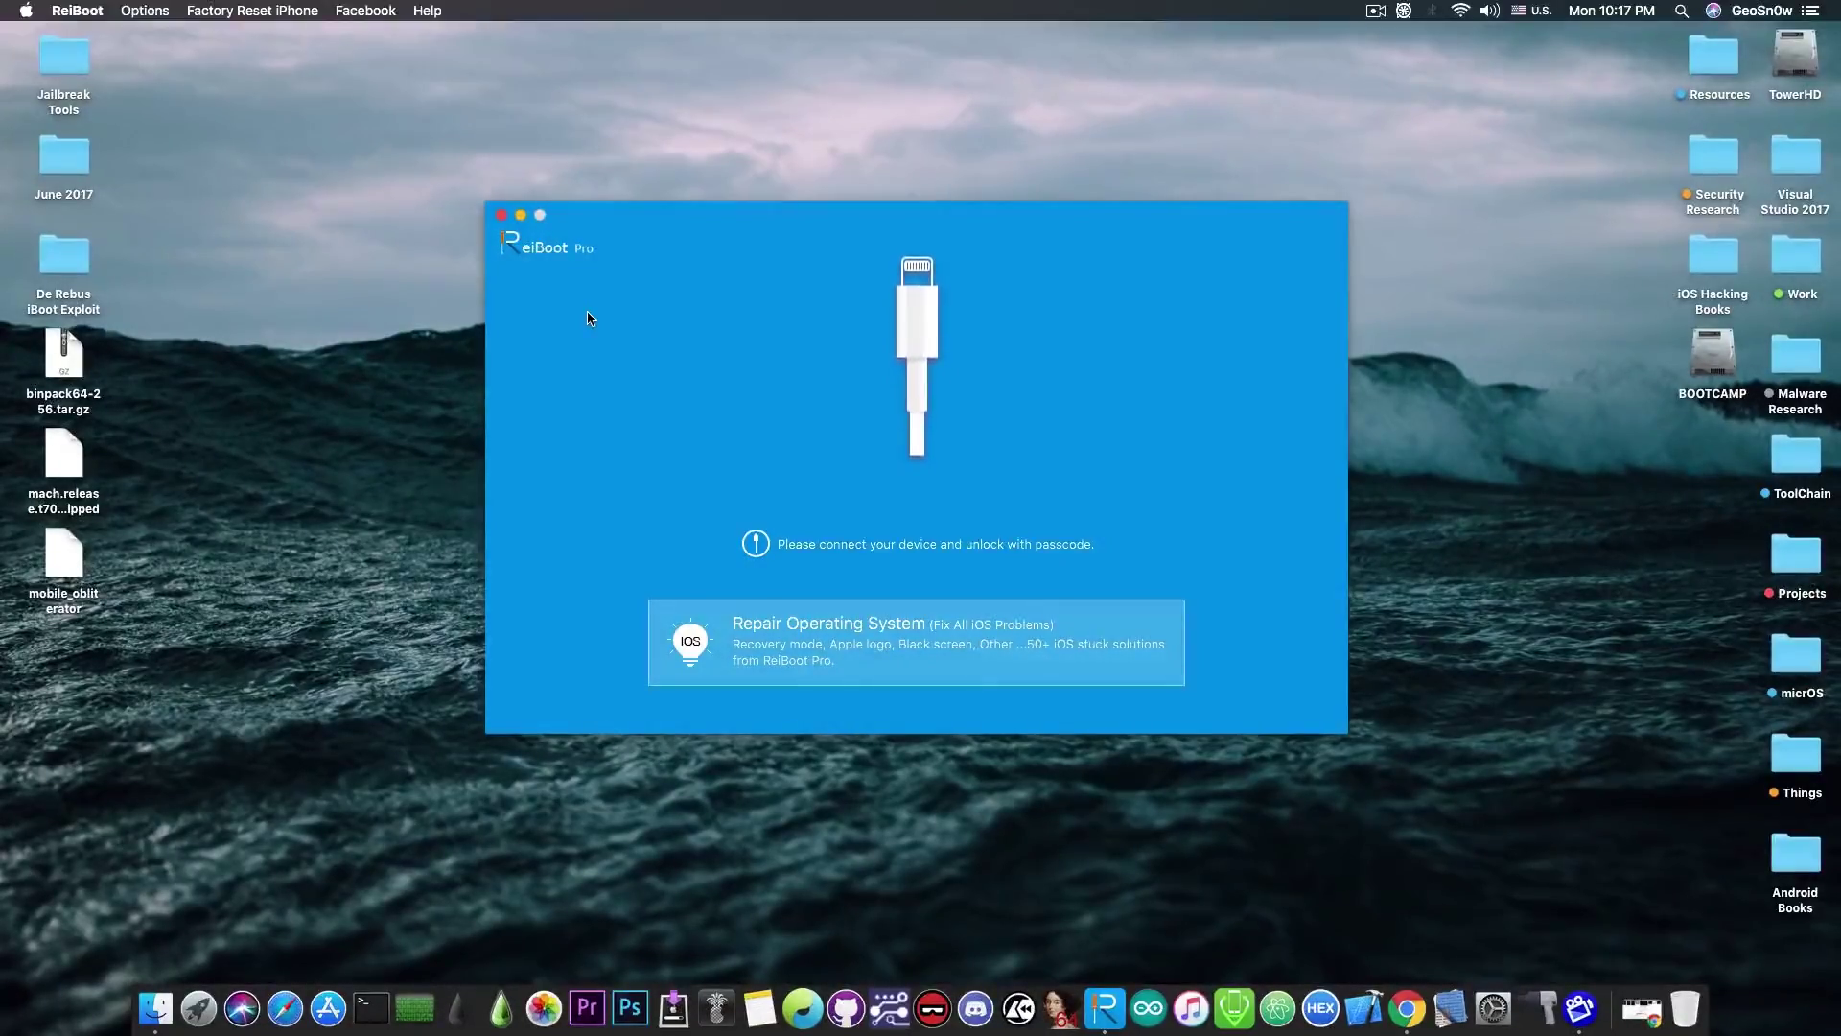
click(572, 252)
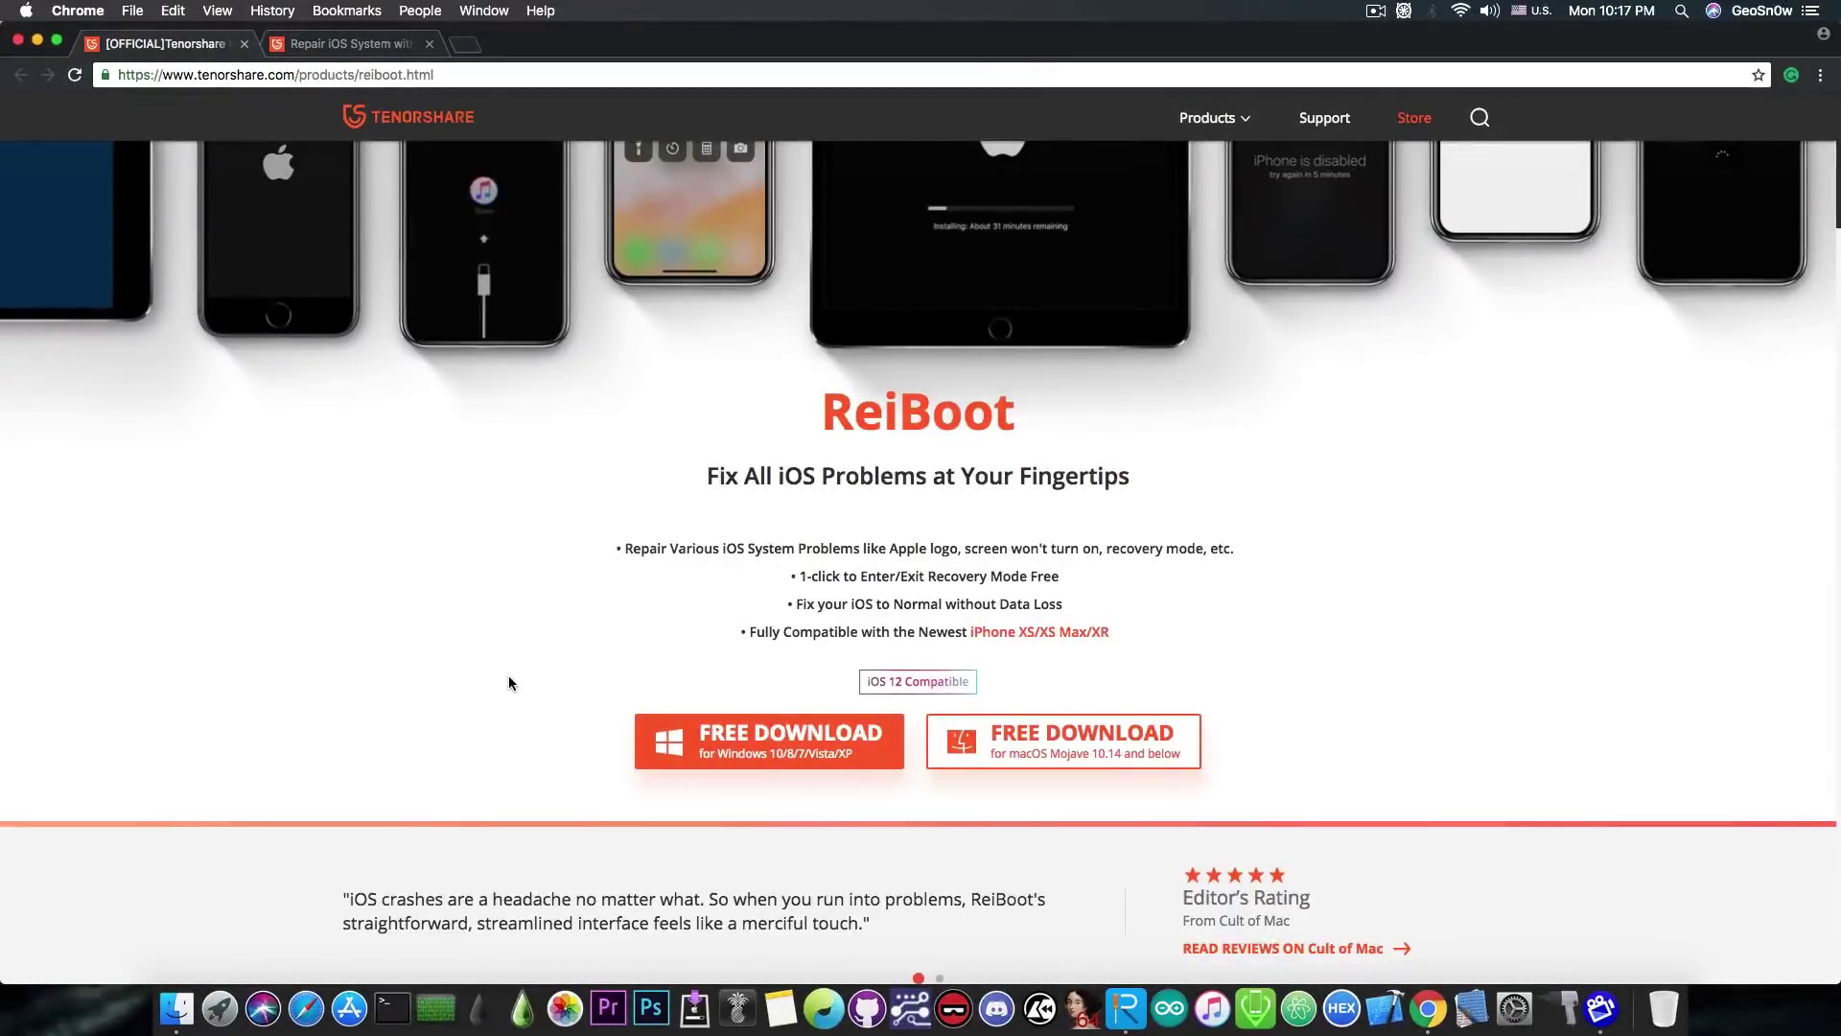
scroll(499, 672, down, 10)
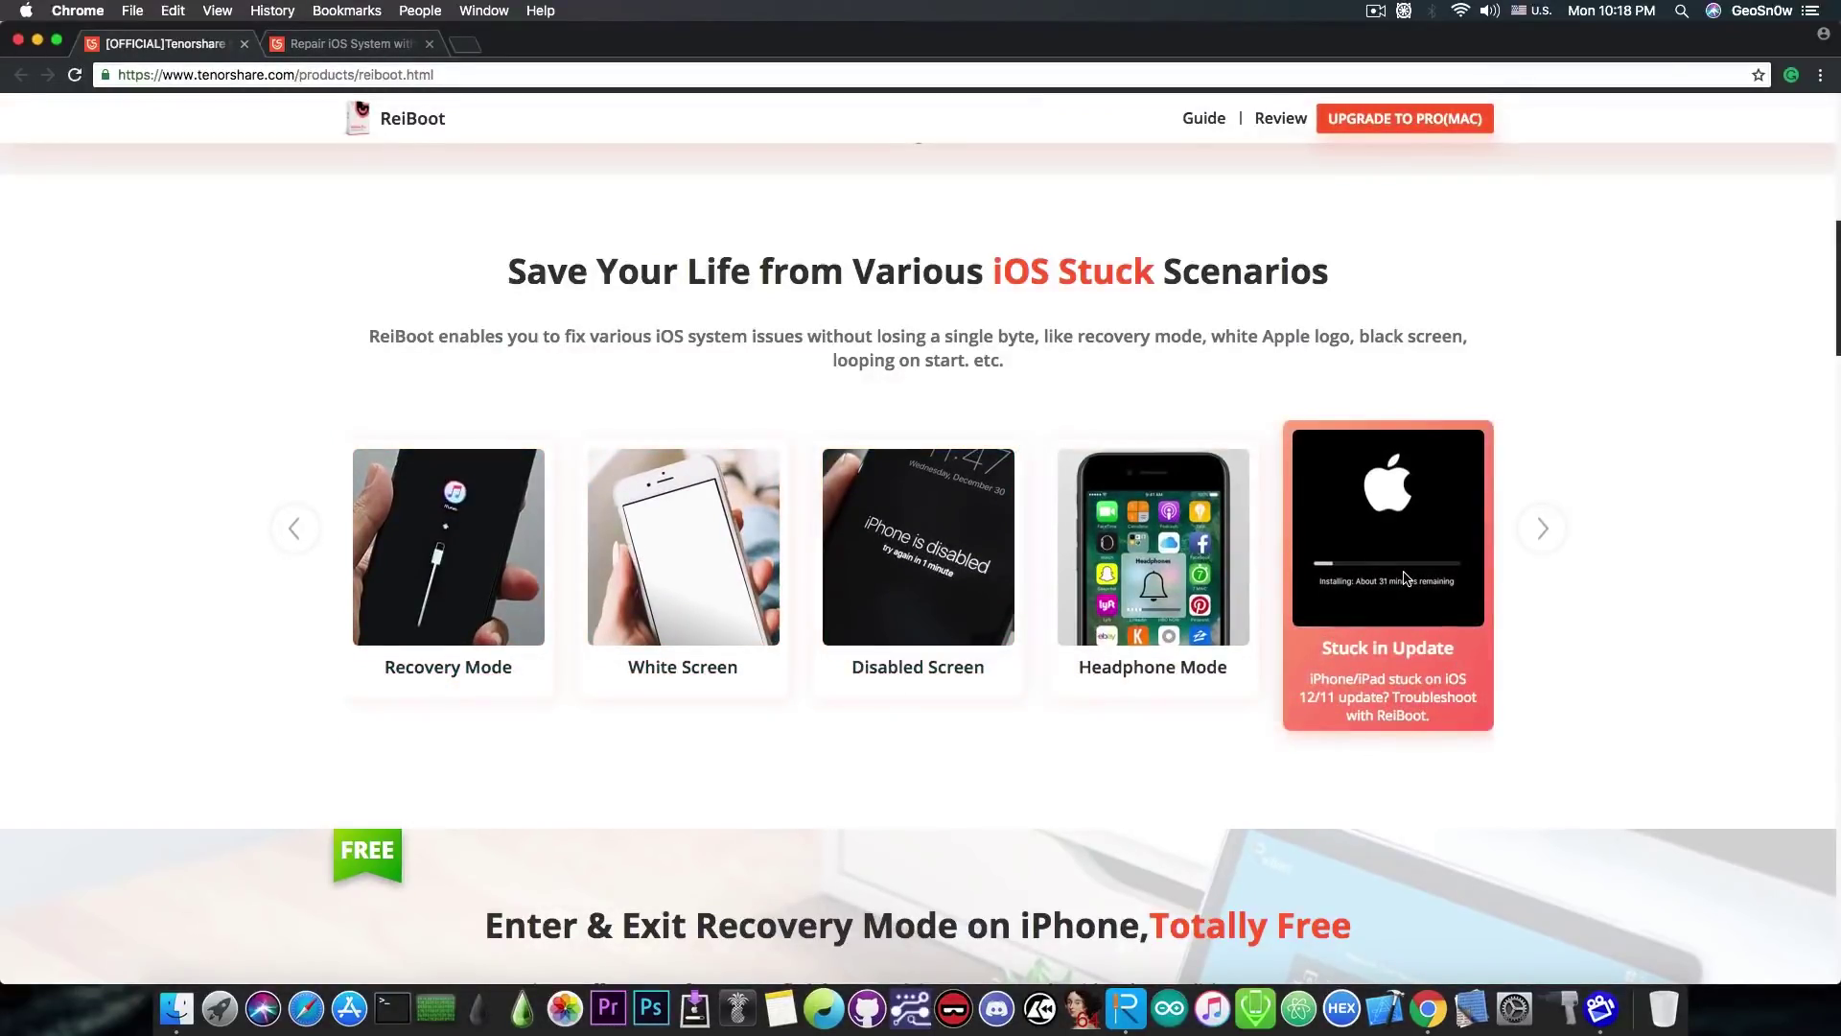
scroll(1405, 577, up, 10)
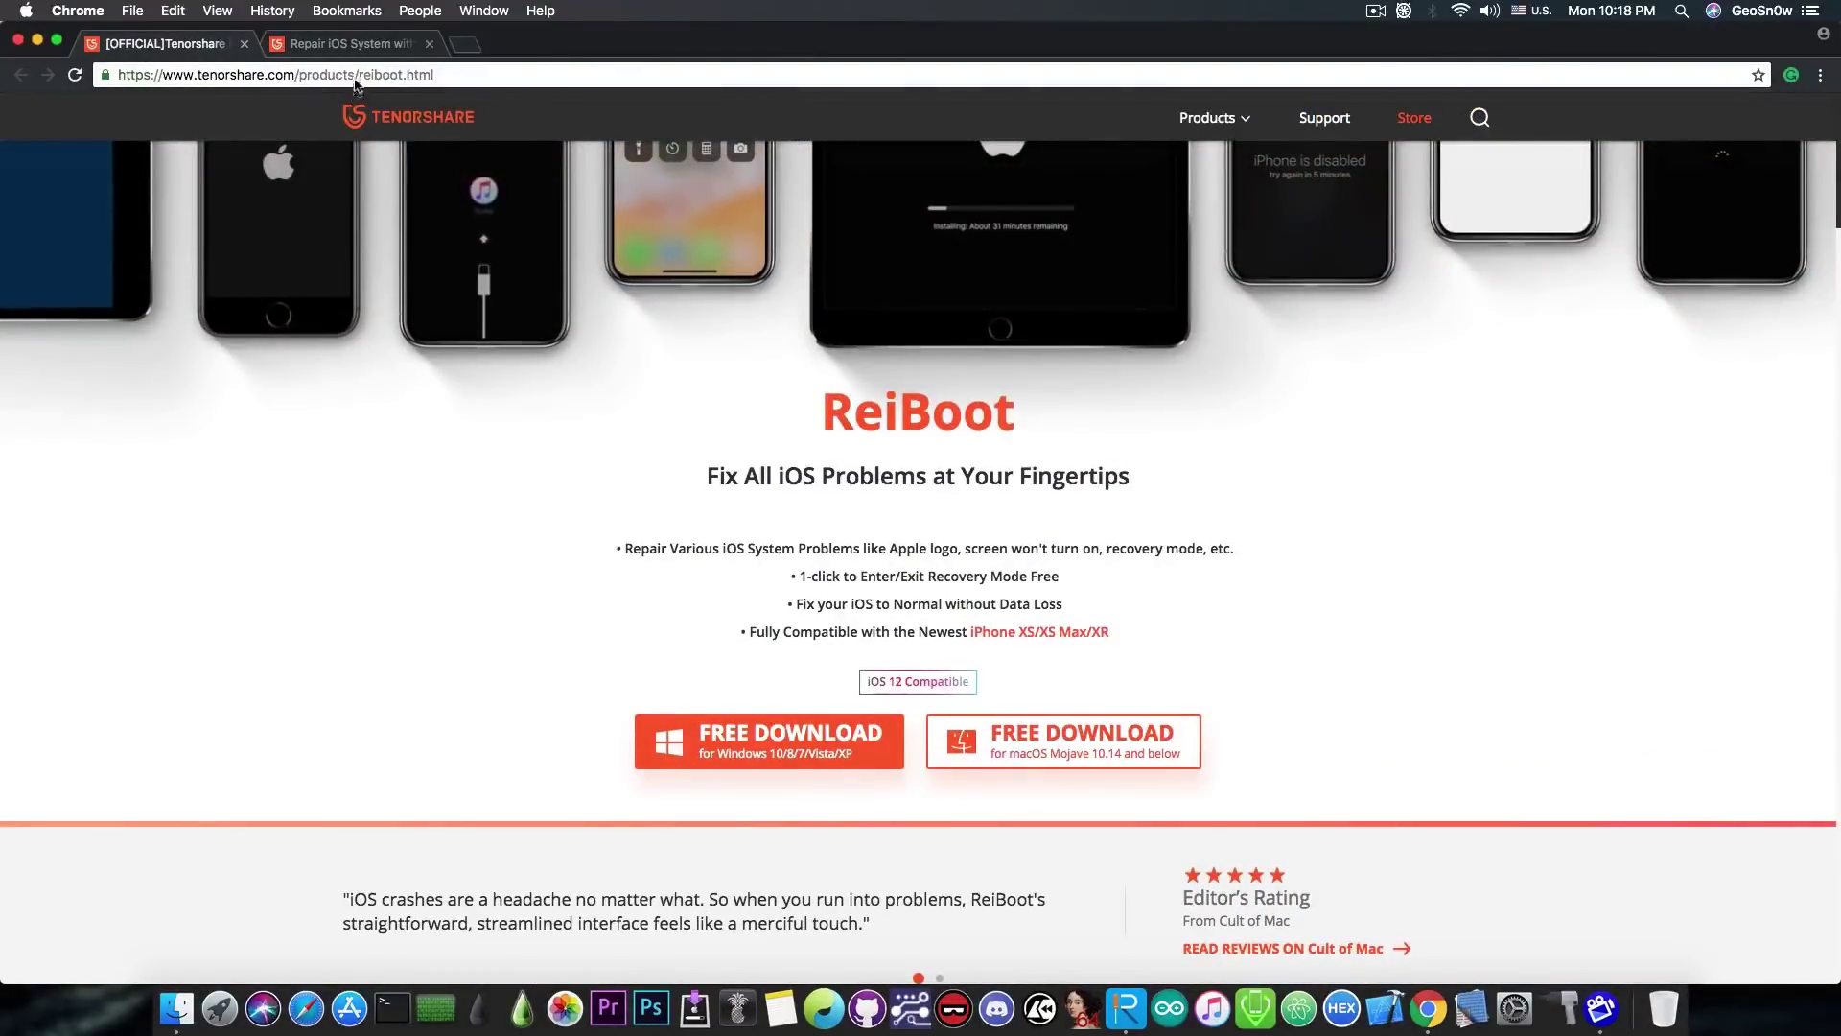
- Read through the "How to Repair iOS System with ReiBoot" guide, including the firmware download section, and minimize the browser
click(362, 44)
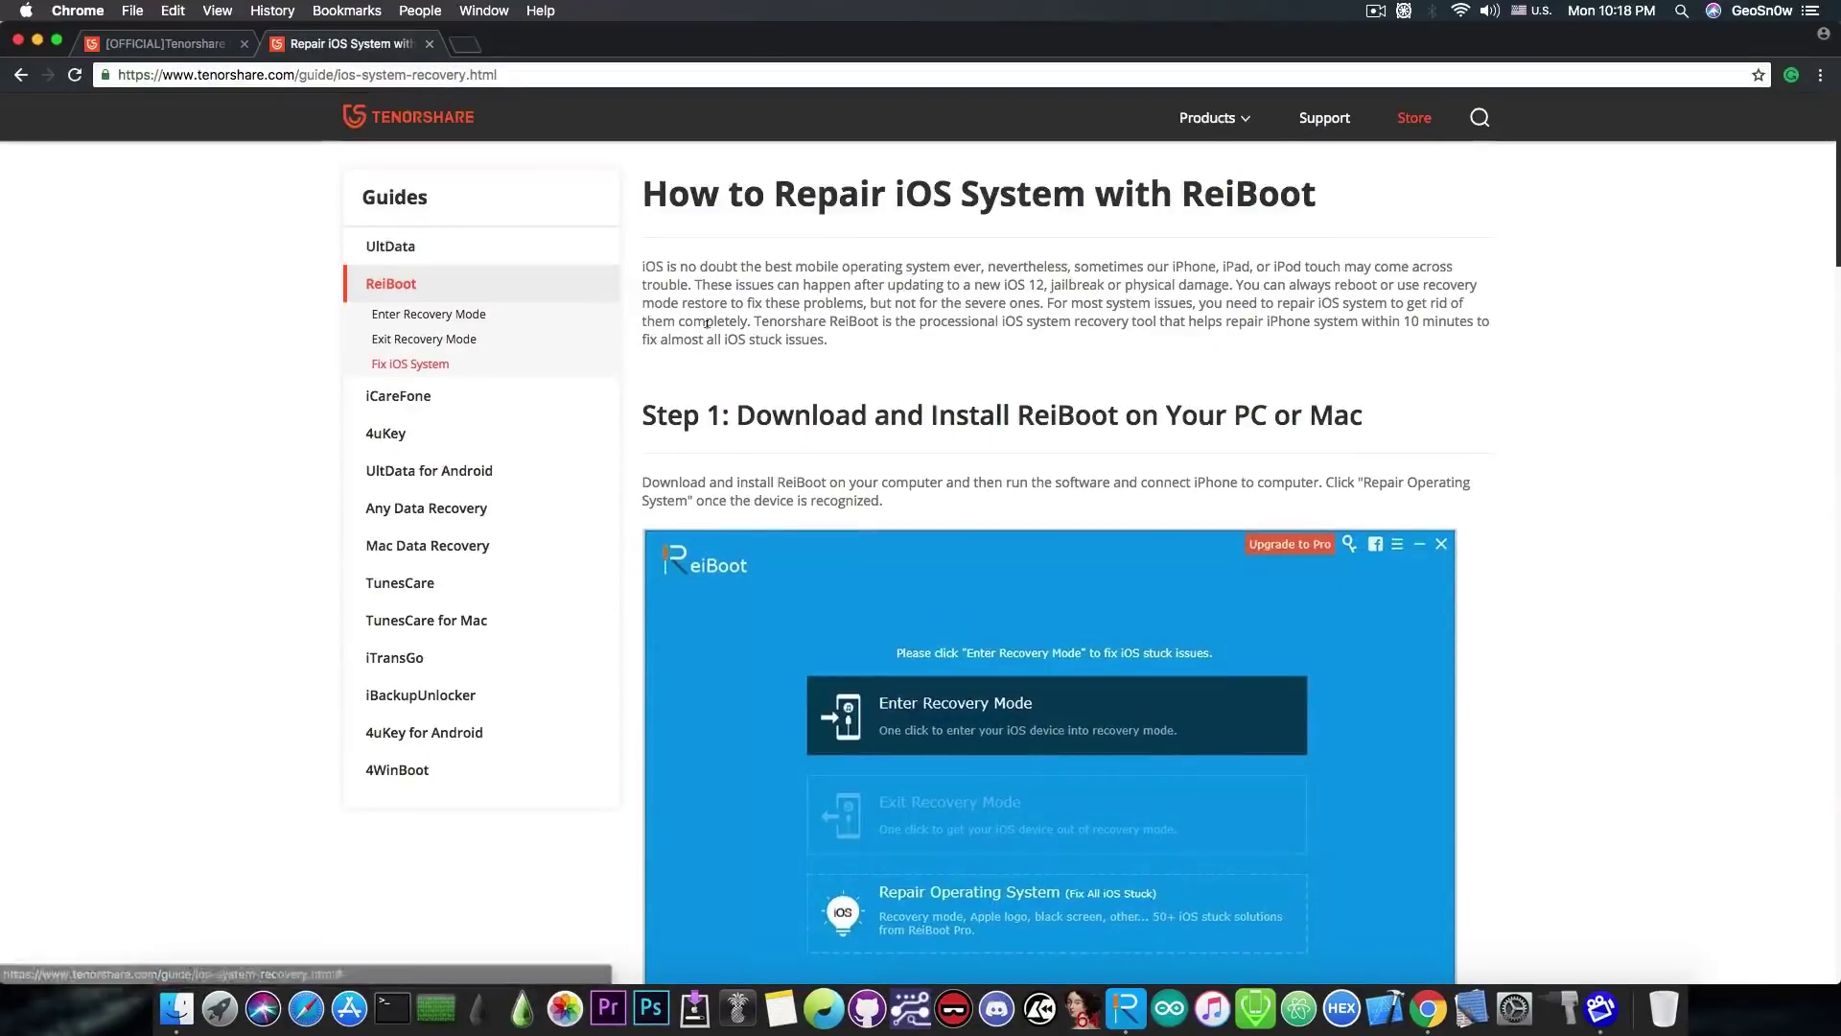
scroll(707, 326, down, 20)
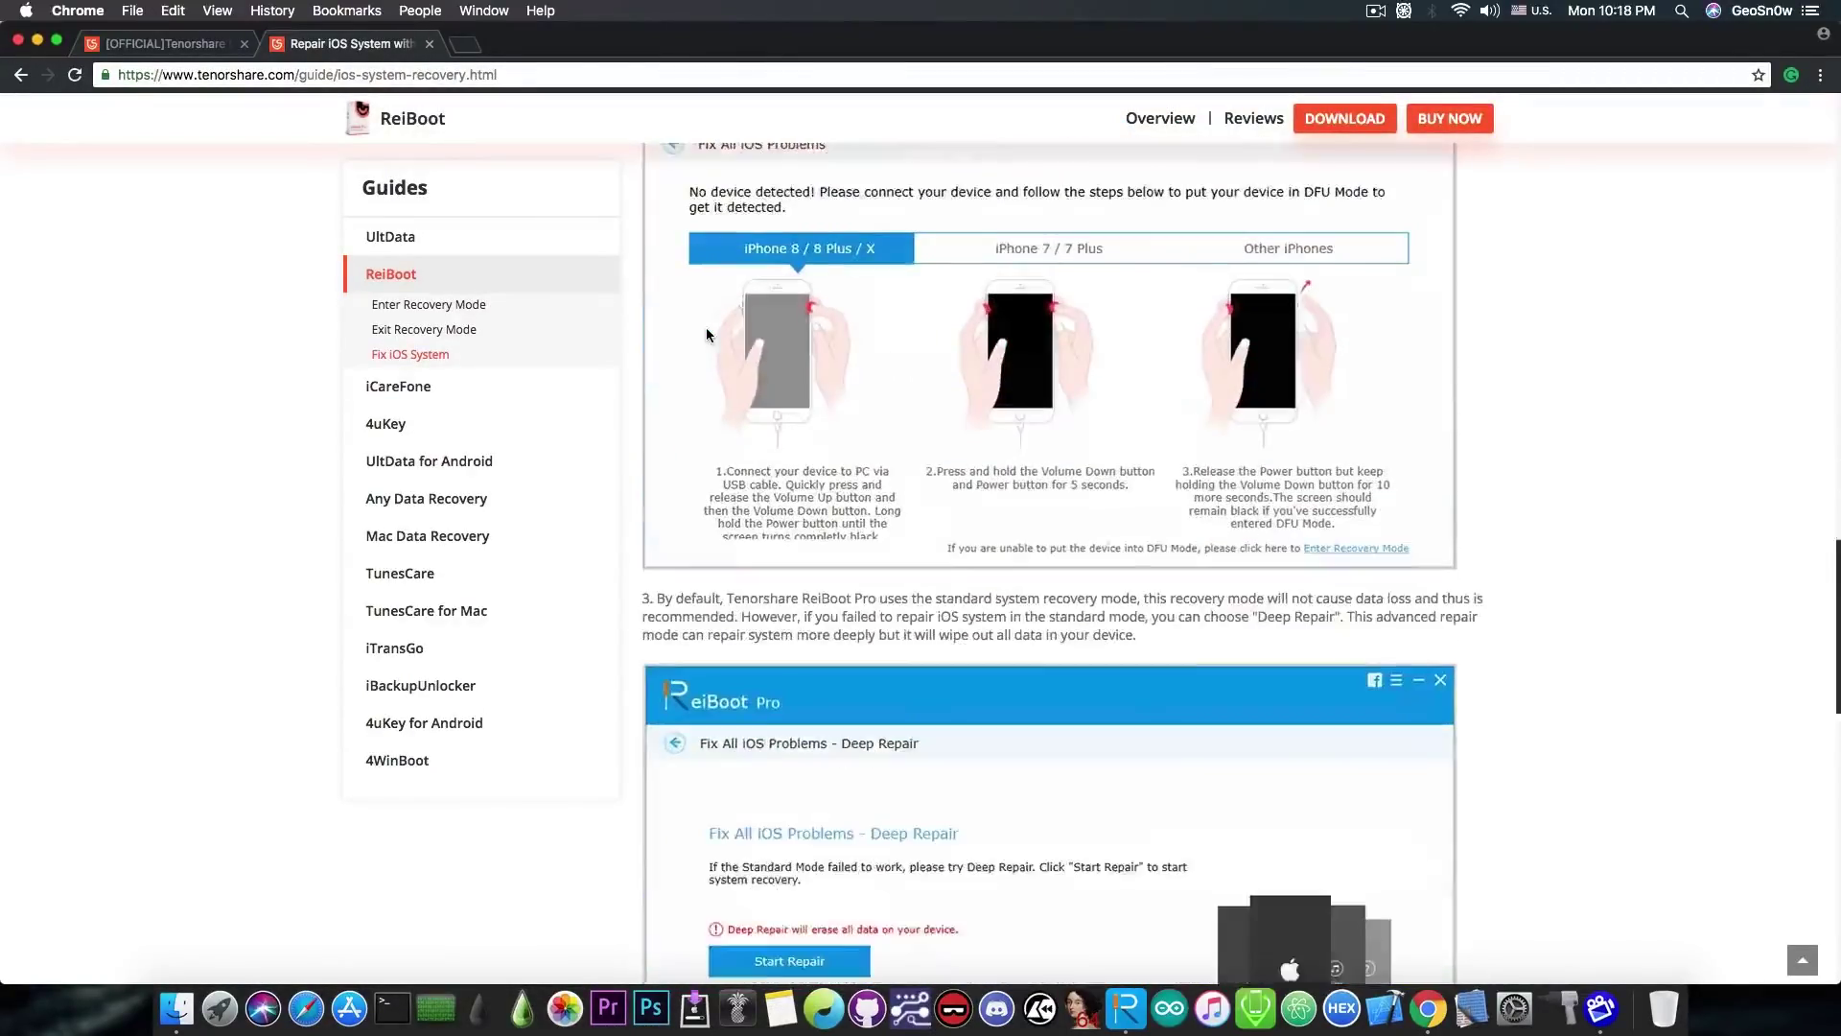
scroll(707, 333, down, 8)
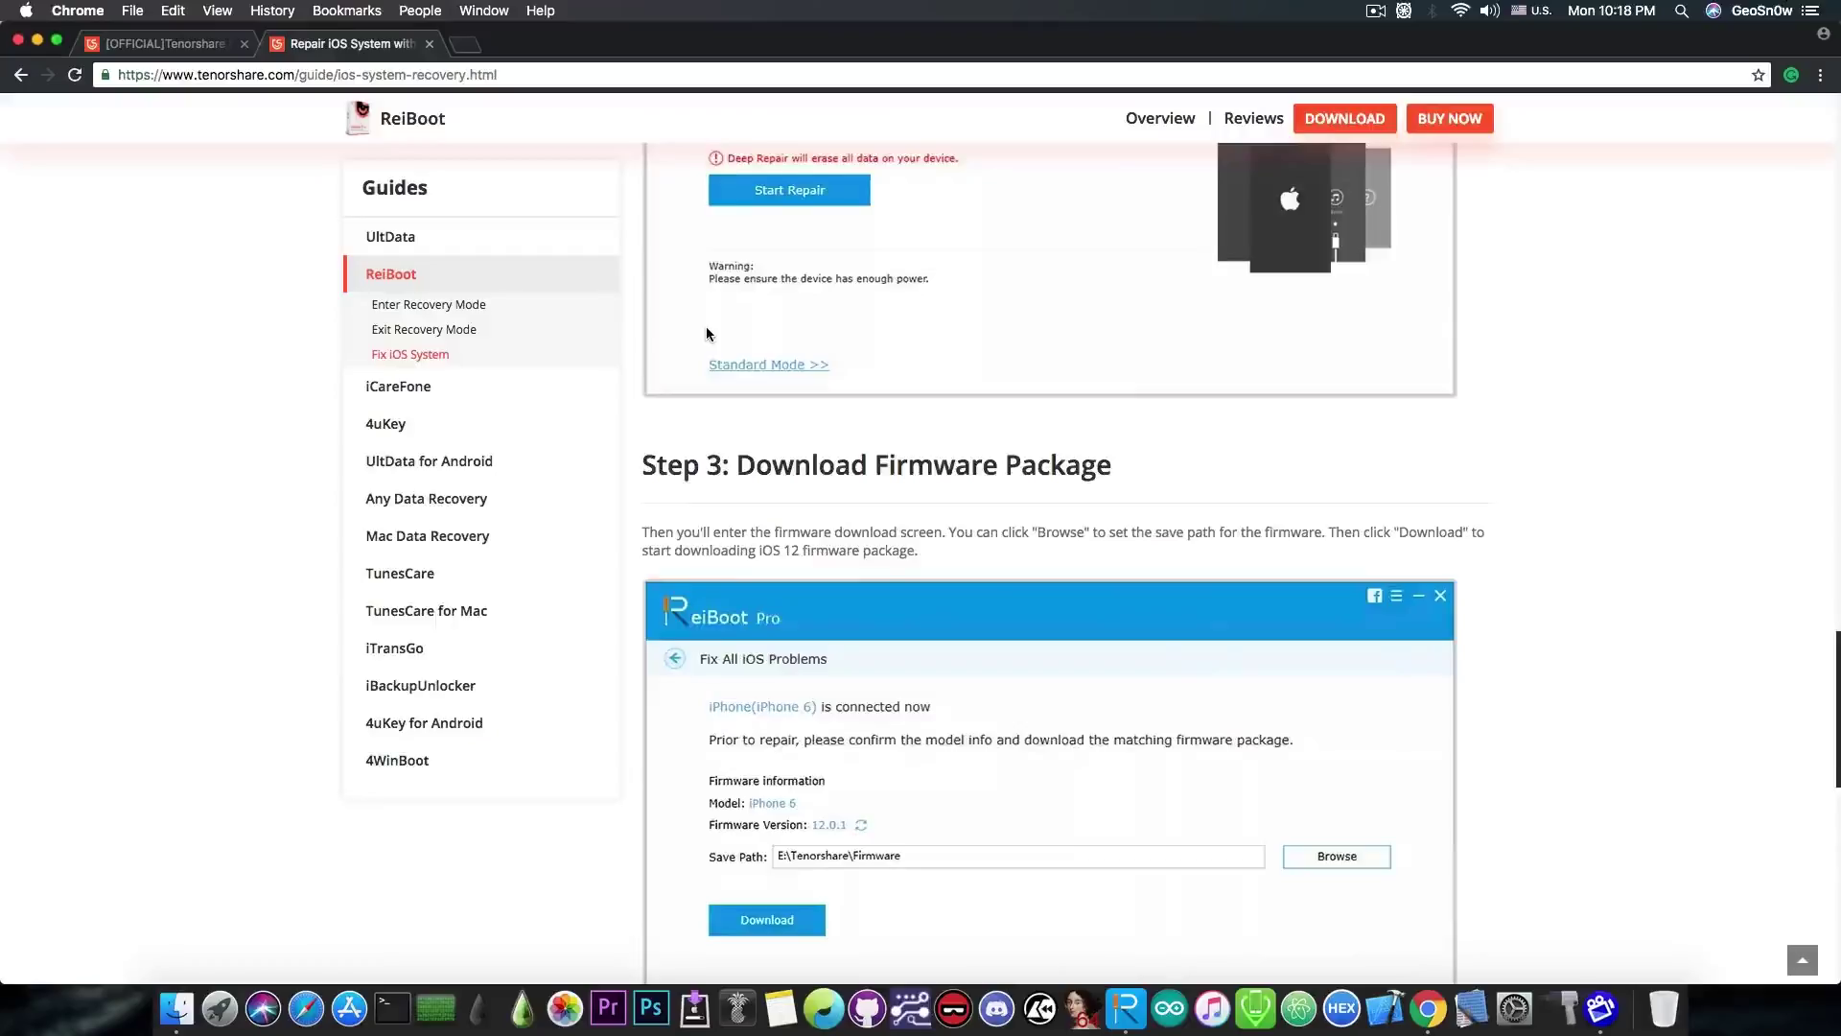
scroll(706, 327, up, 20)
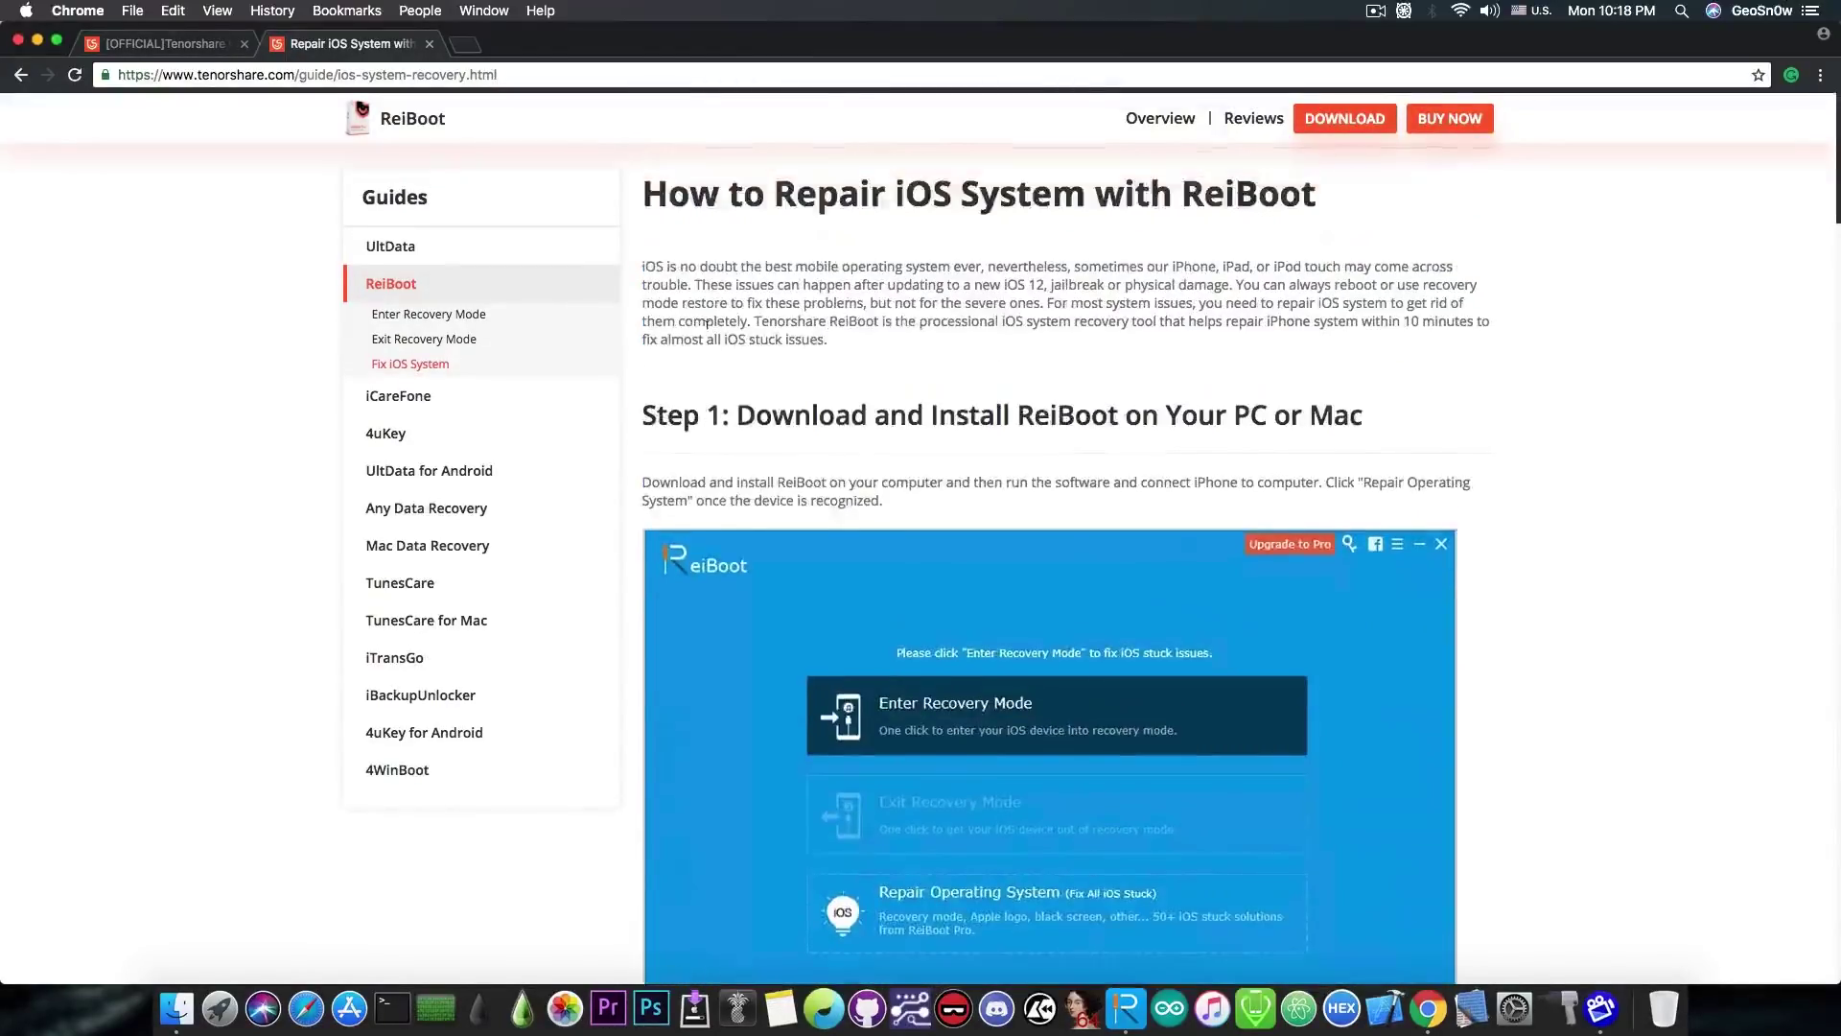
click(37, 40)
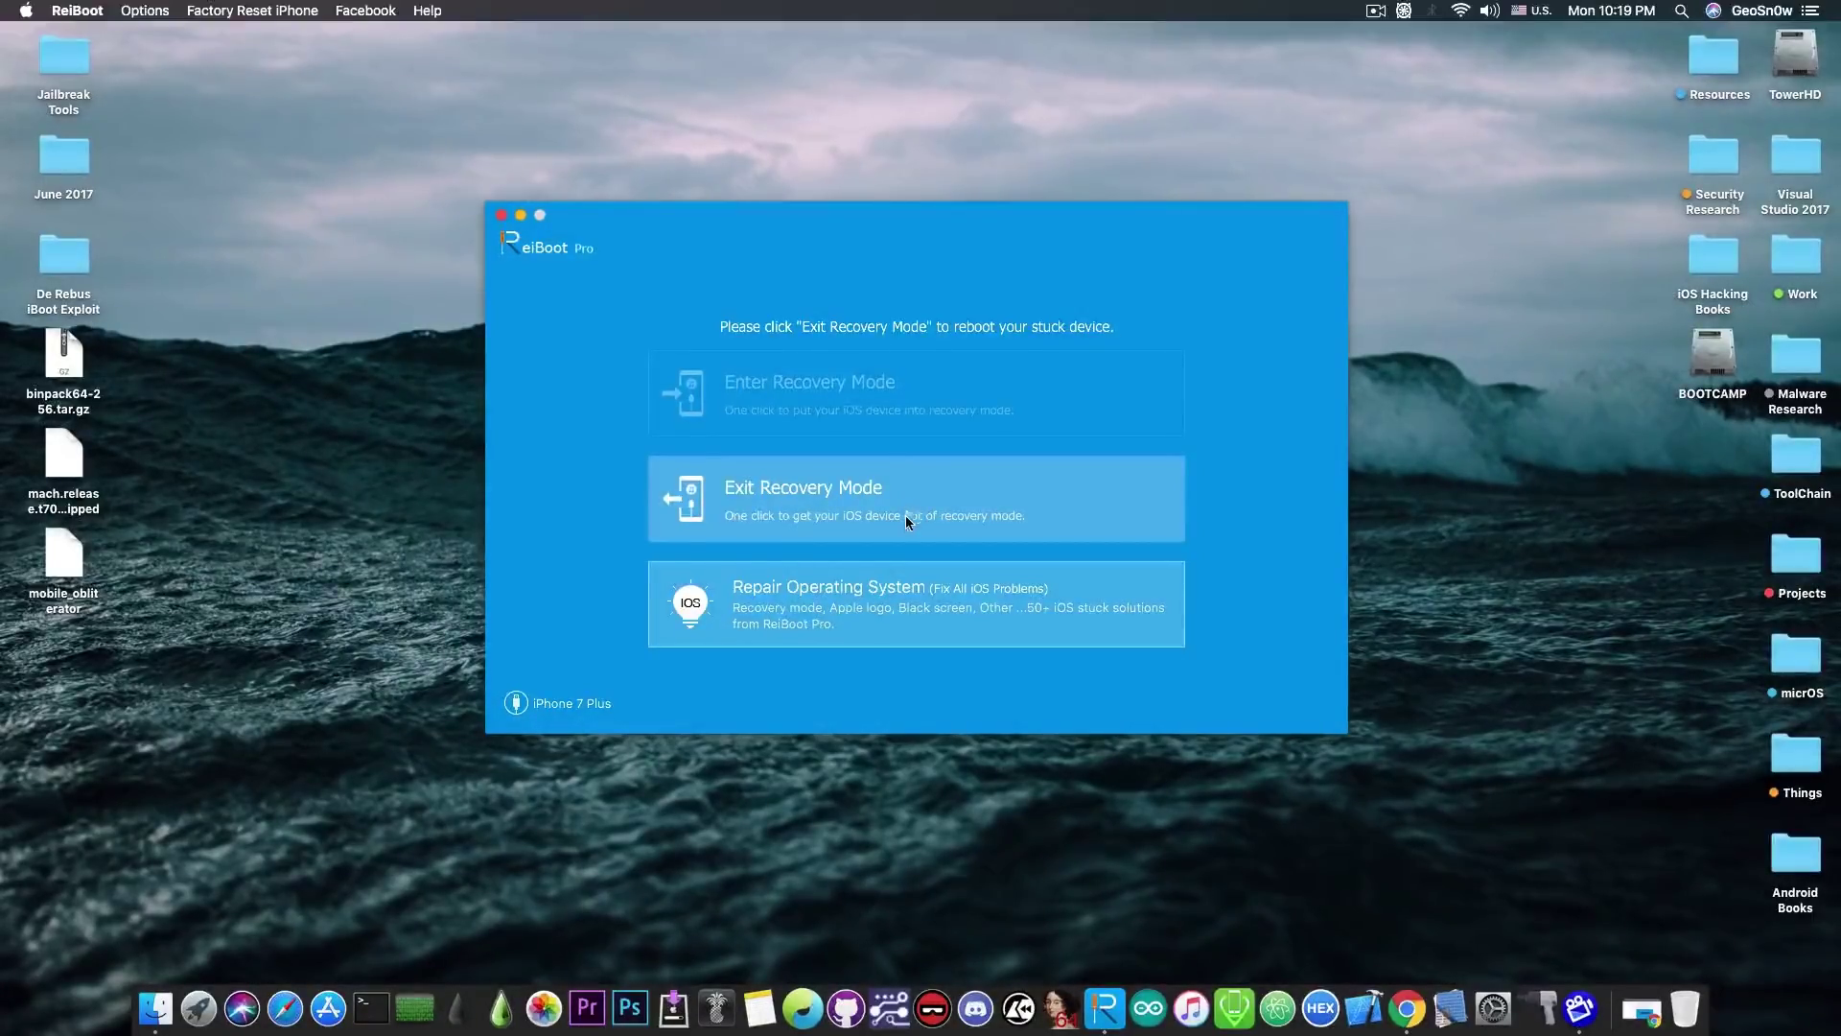
- In ReiBoot, inspect the standard Repair Operating System option through its firmware download page and return to the repair options
click(866, 633)
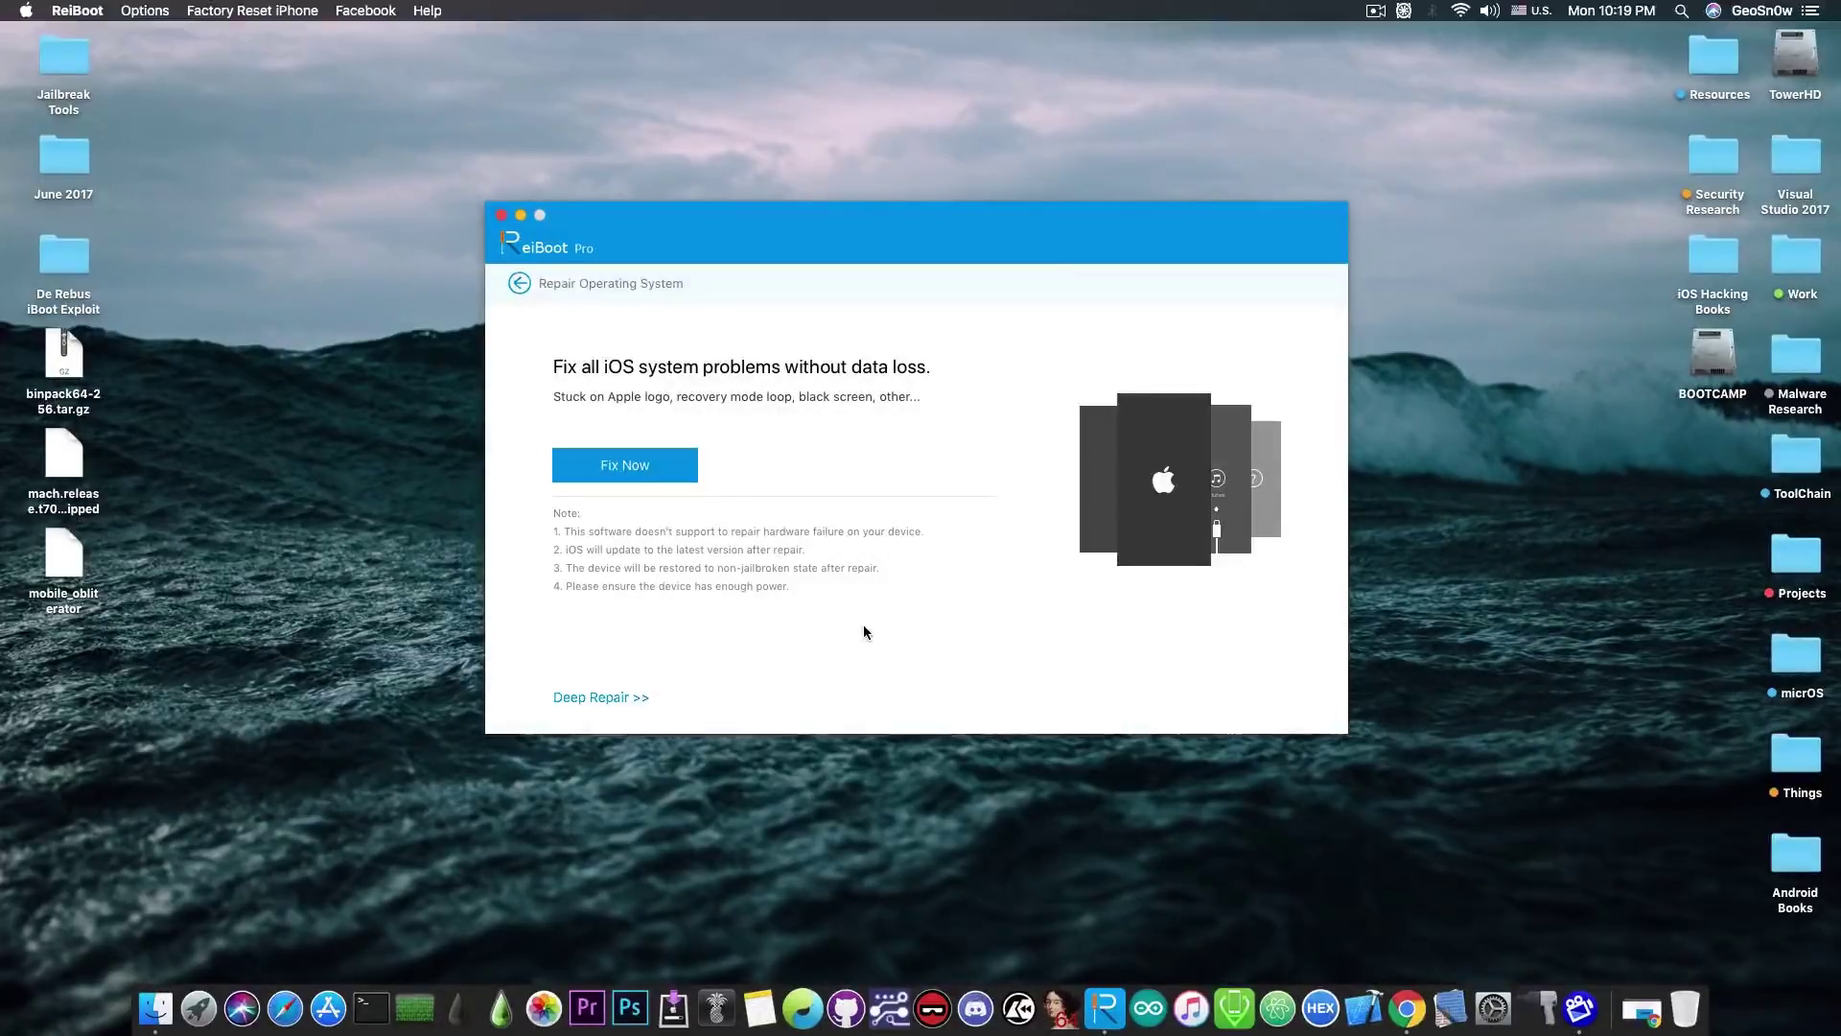
click(520, 284)
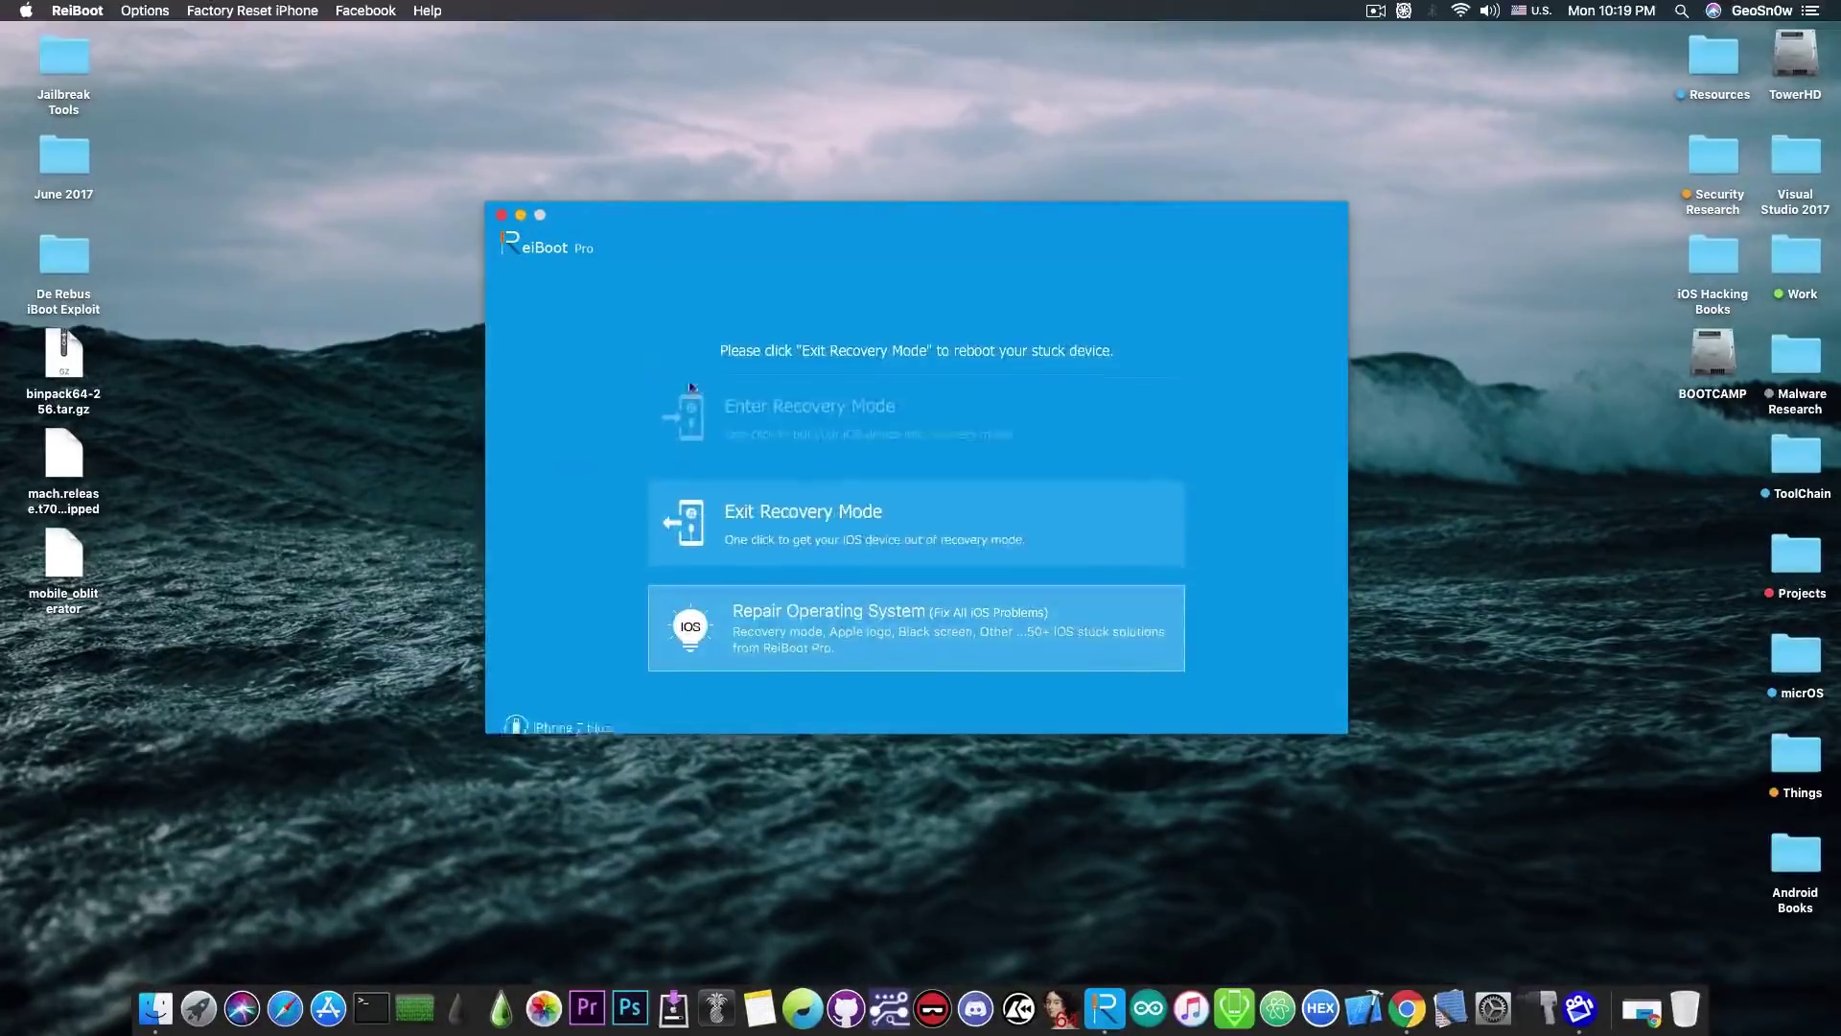
click(790, 495)
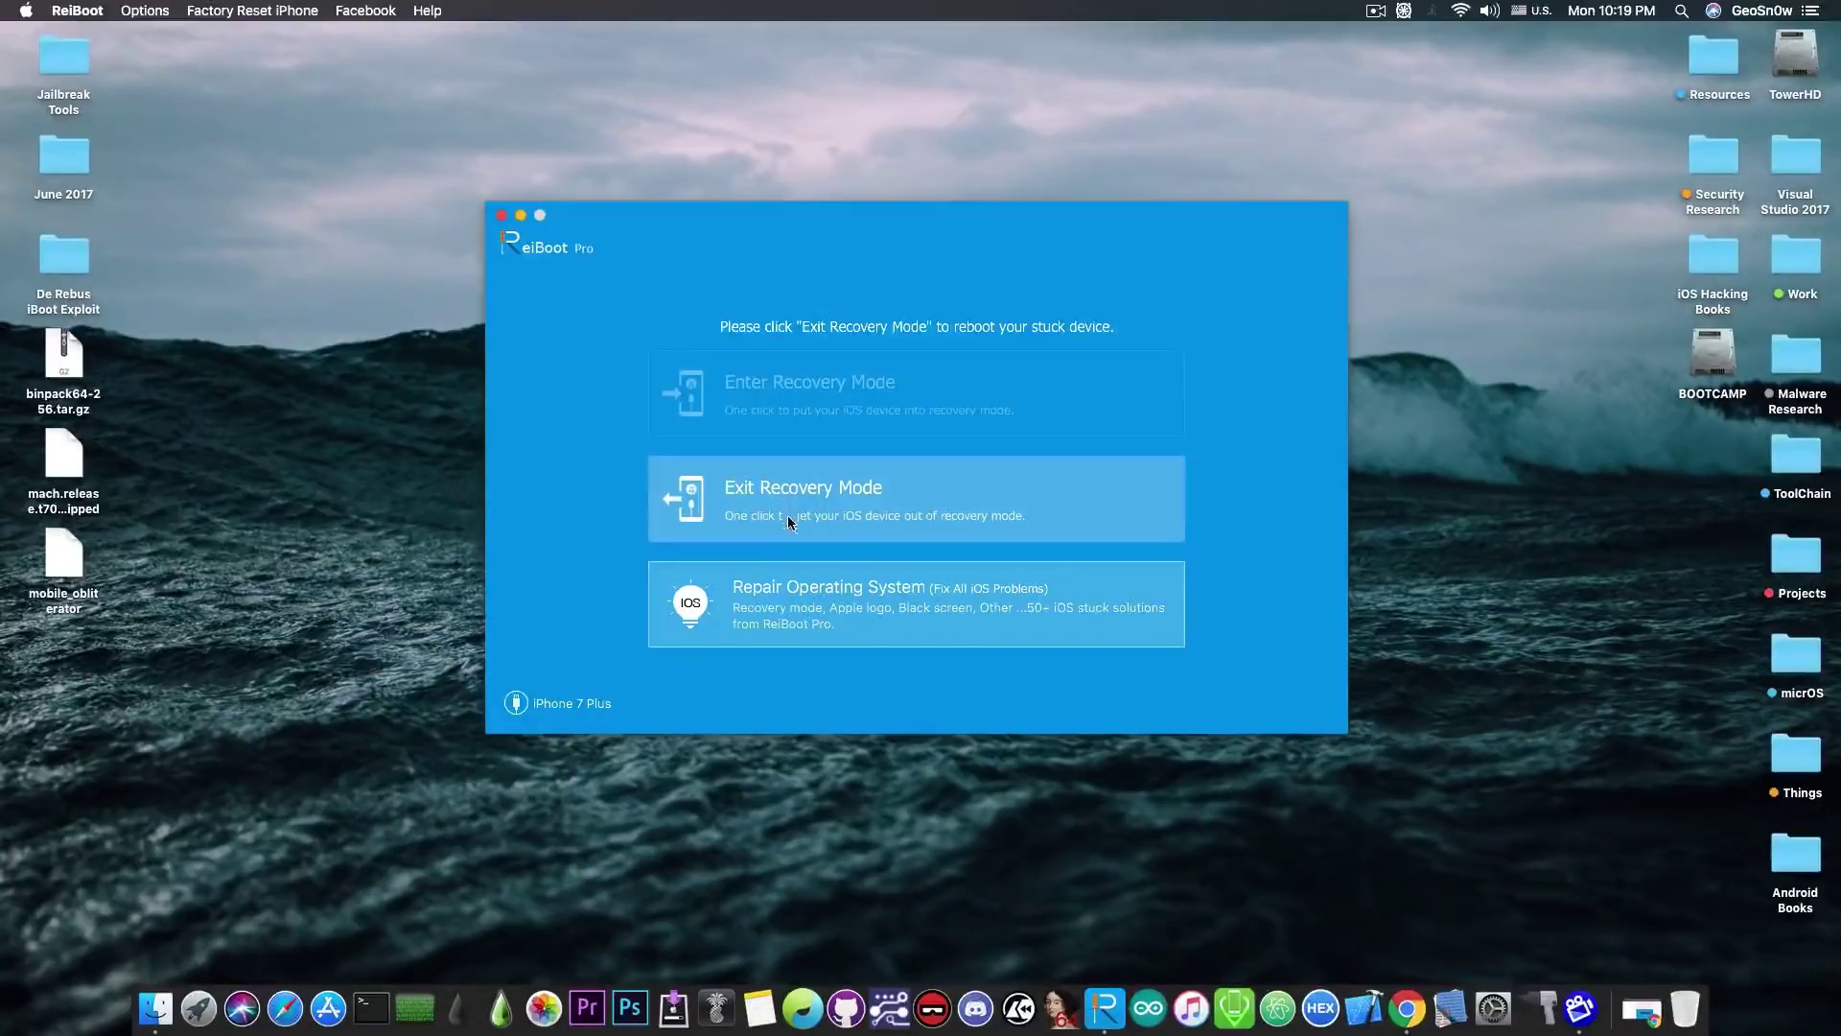
click(787, 600)
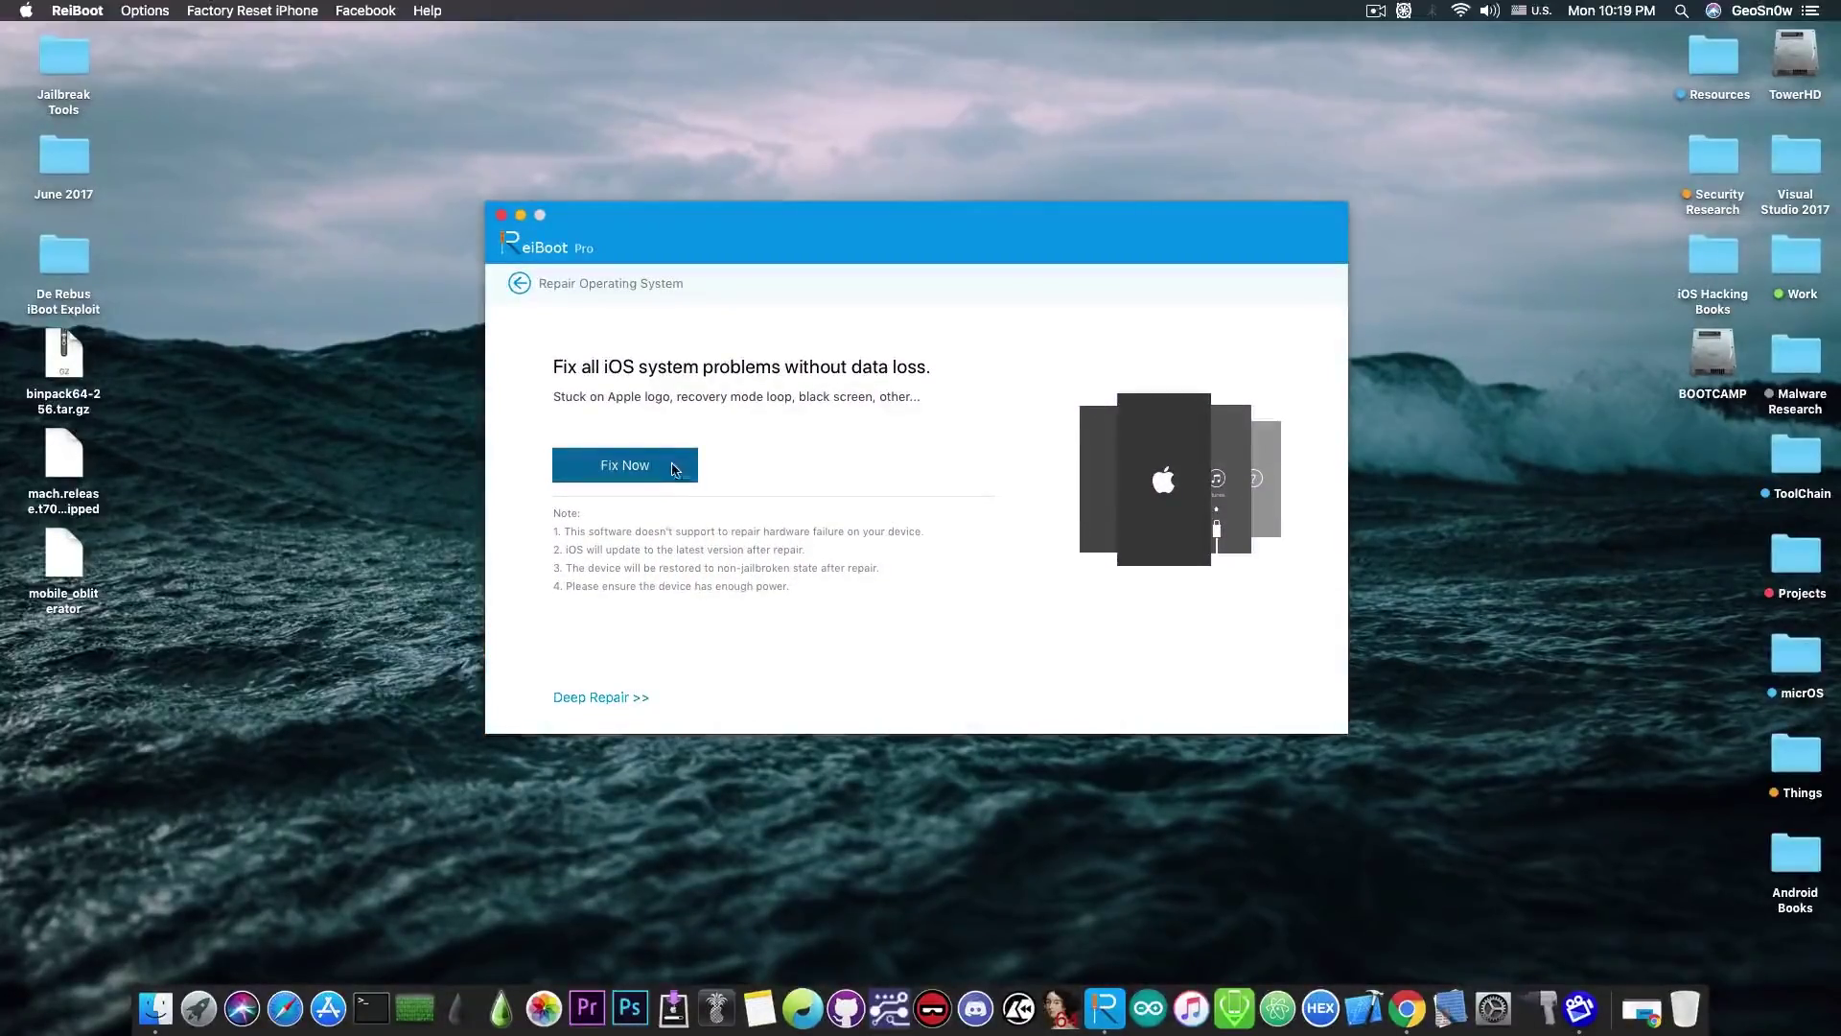
click(614, 467)
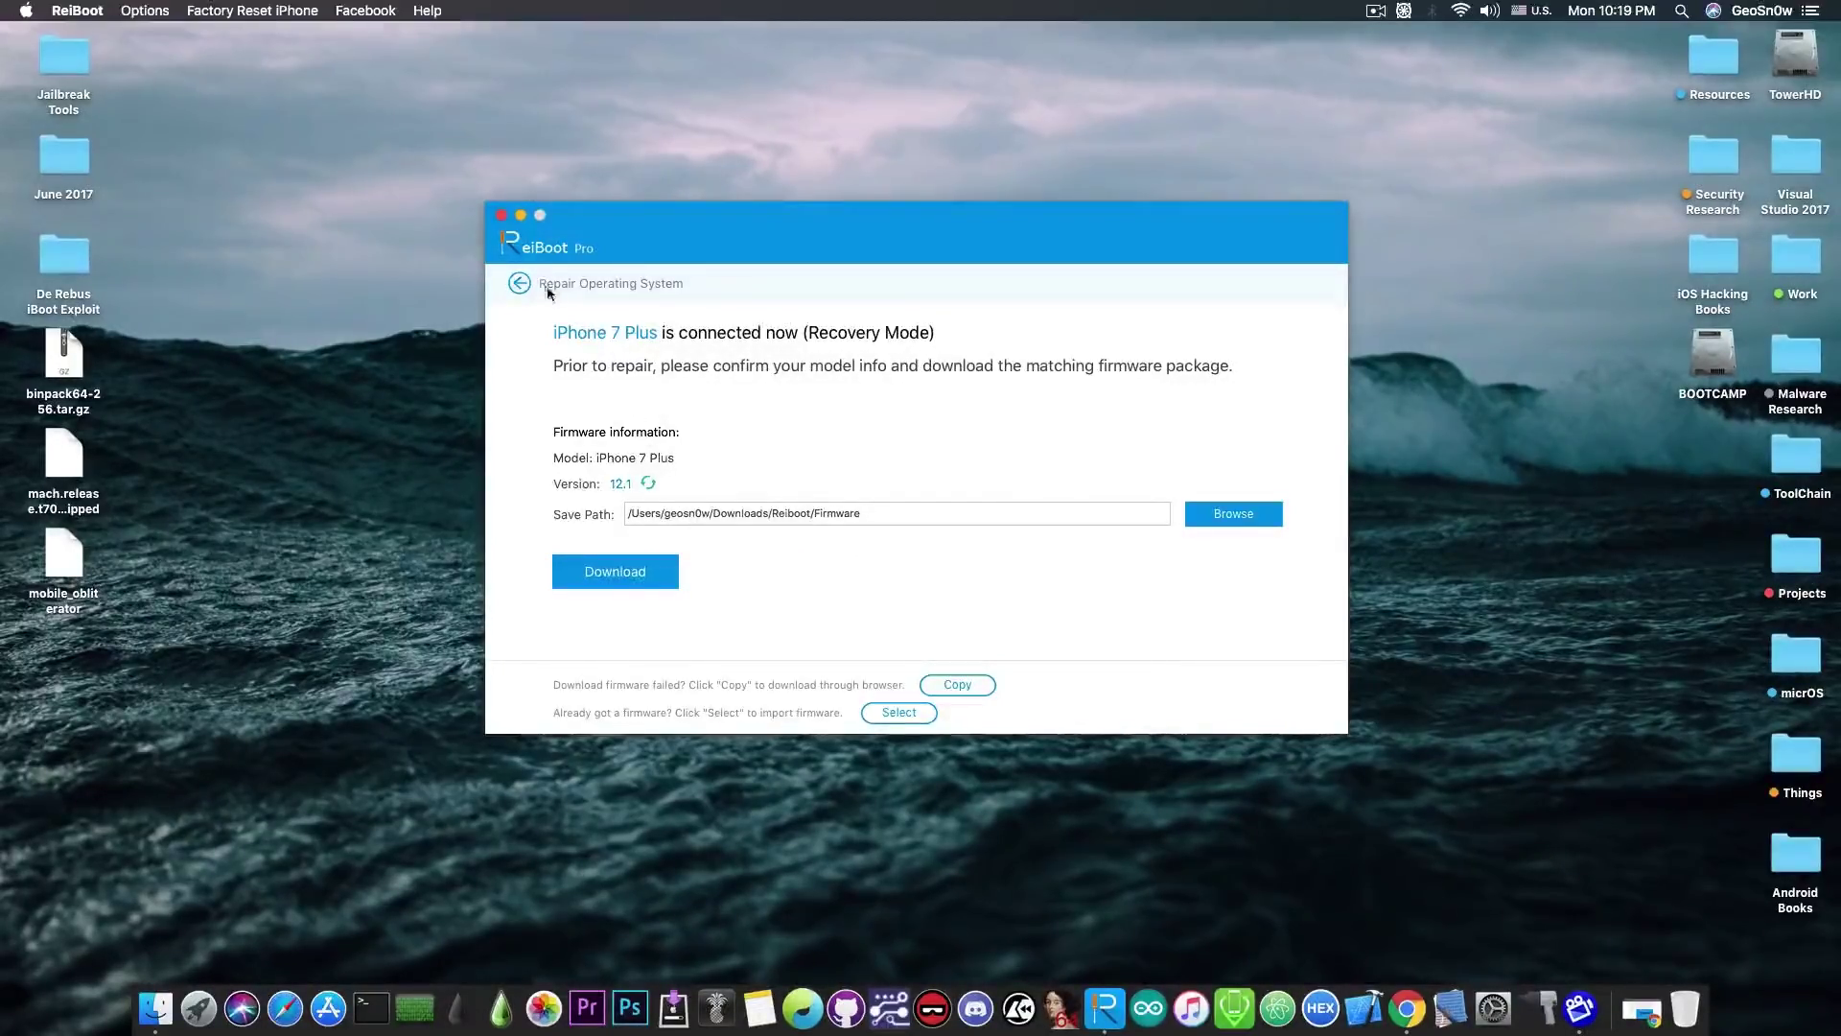
click(519, 284)
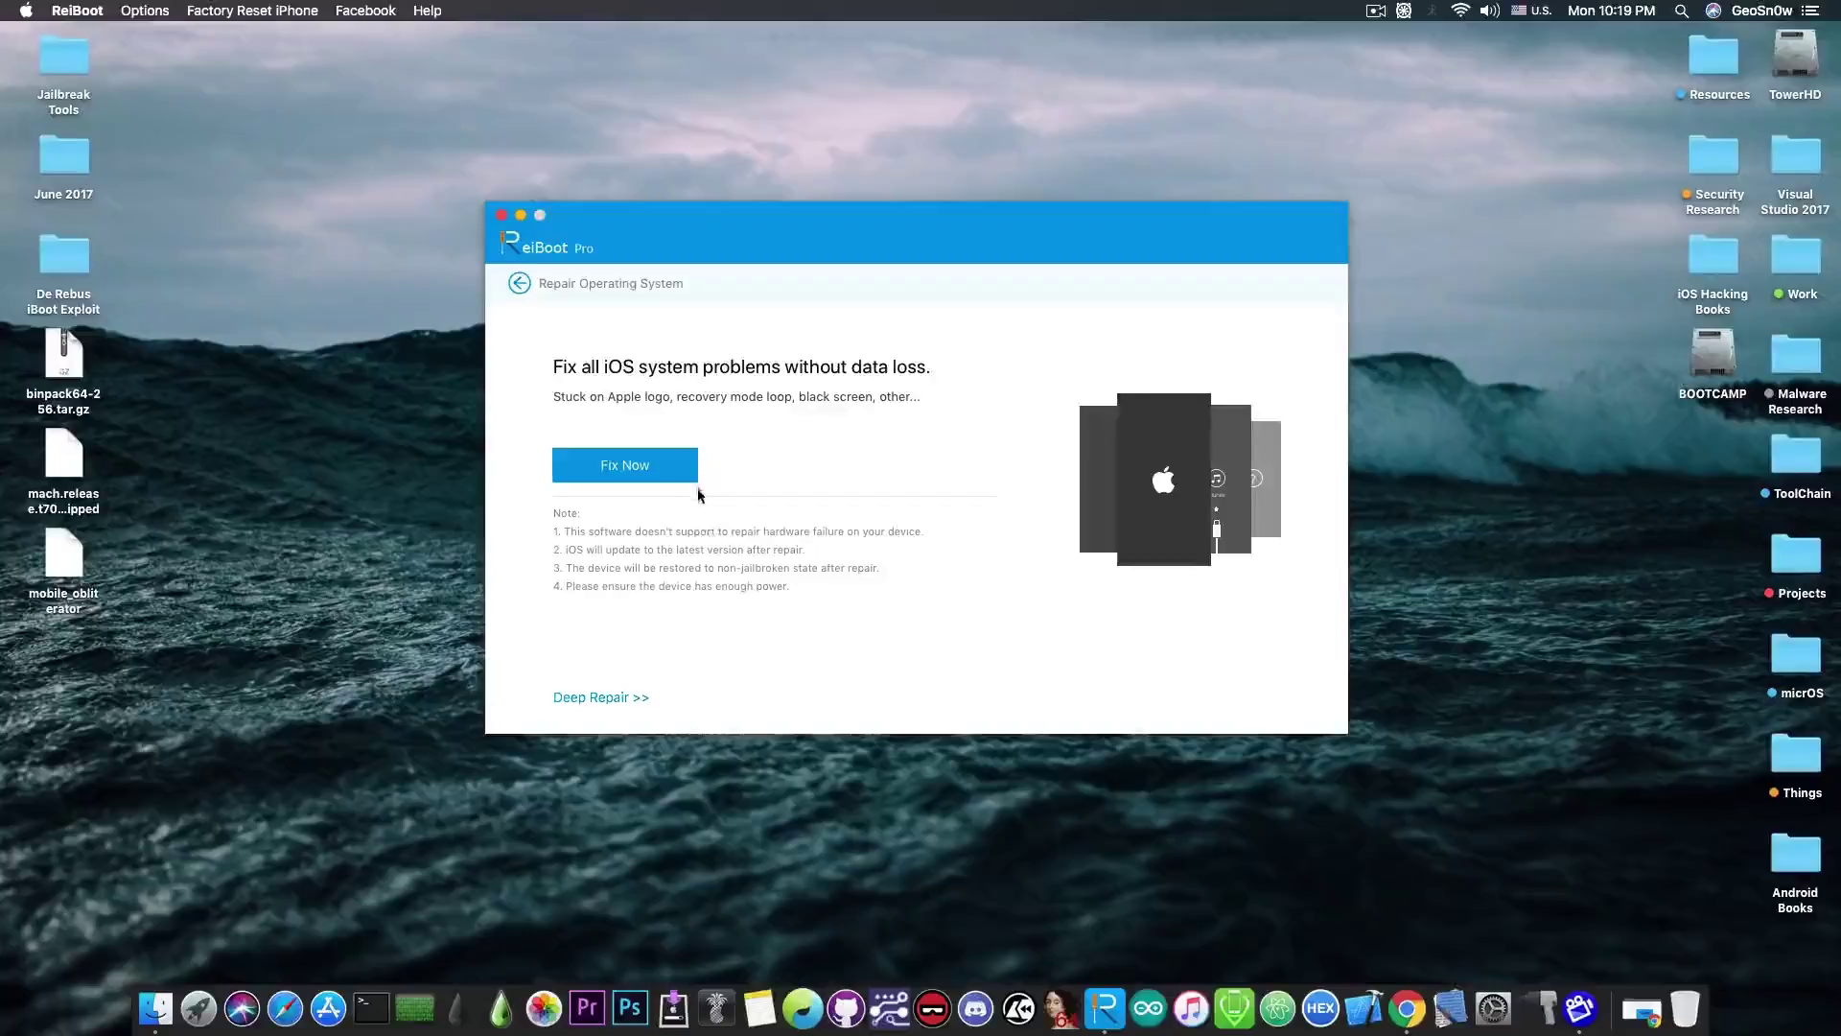
- Compare the Deep Repair option with Standard Mode and return to ReiBoot's main screen
click(580, 700)
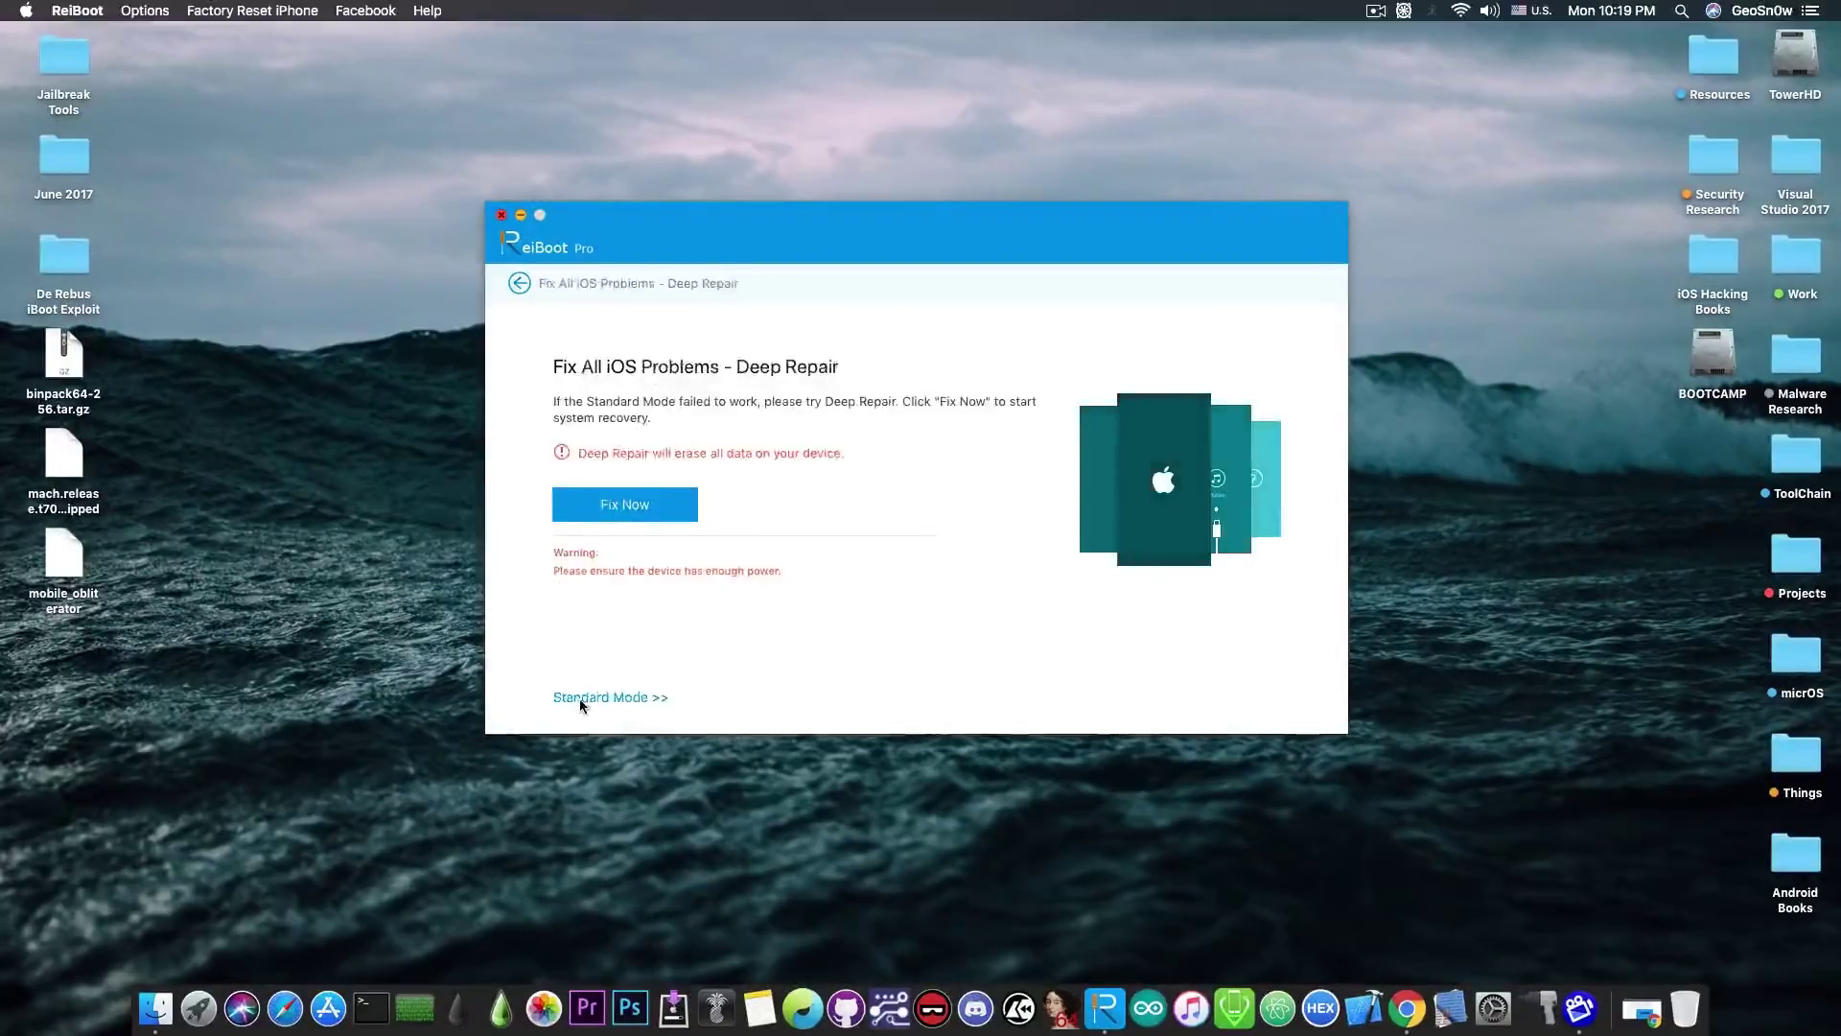
click(662, 700)
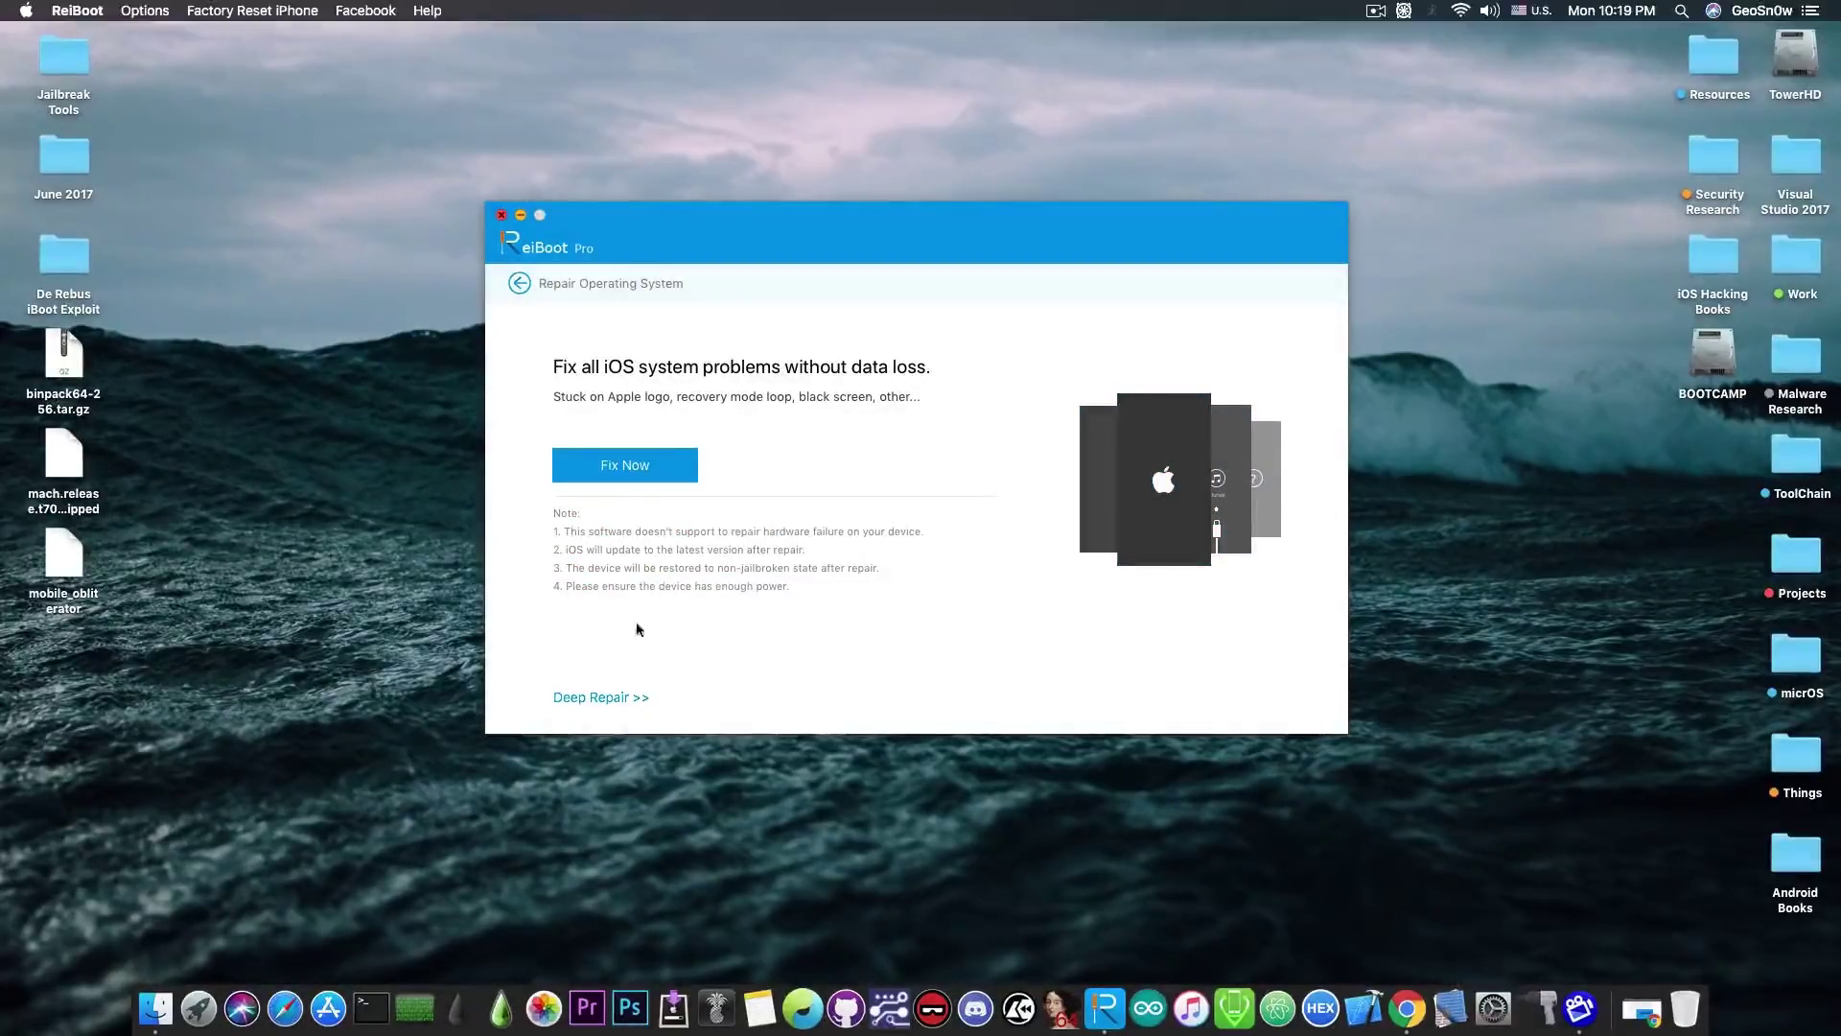
click(614, 695)
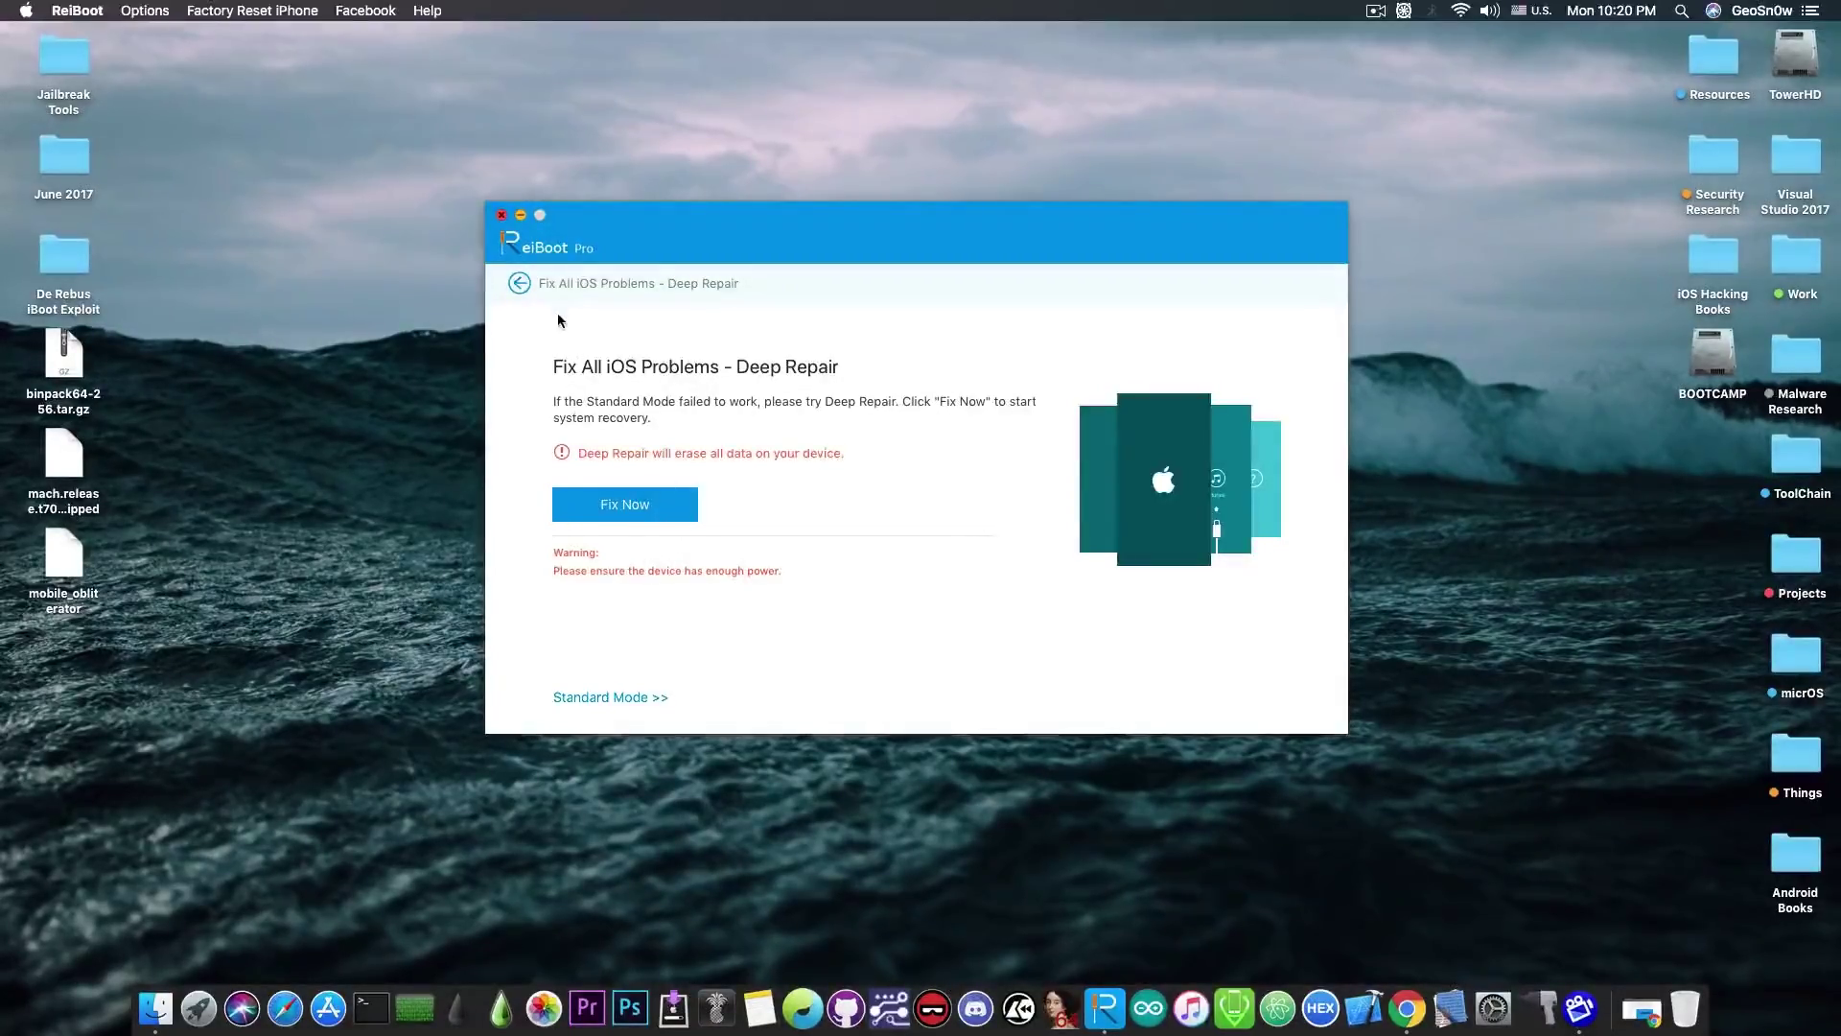
click(520, 282)
click(522, 283)
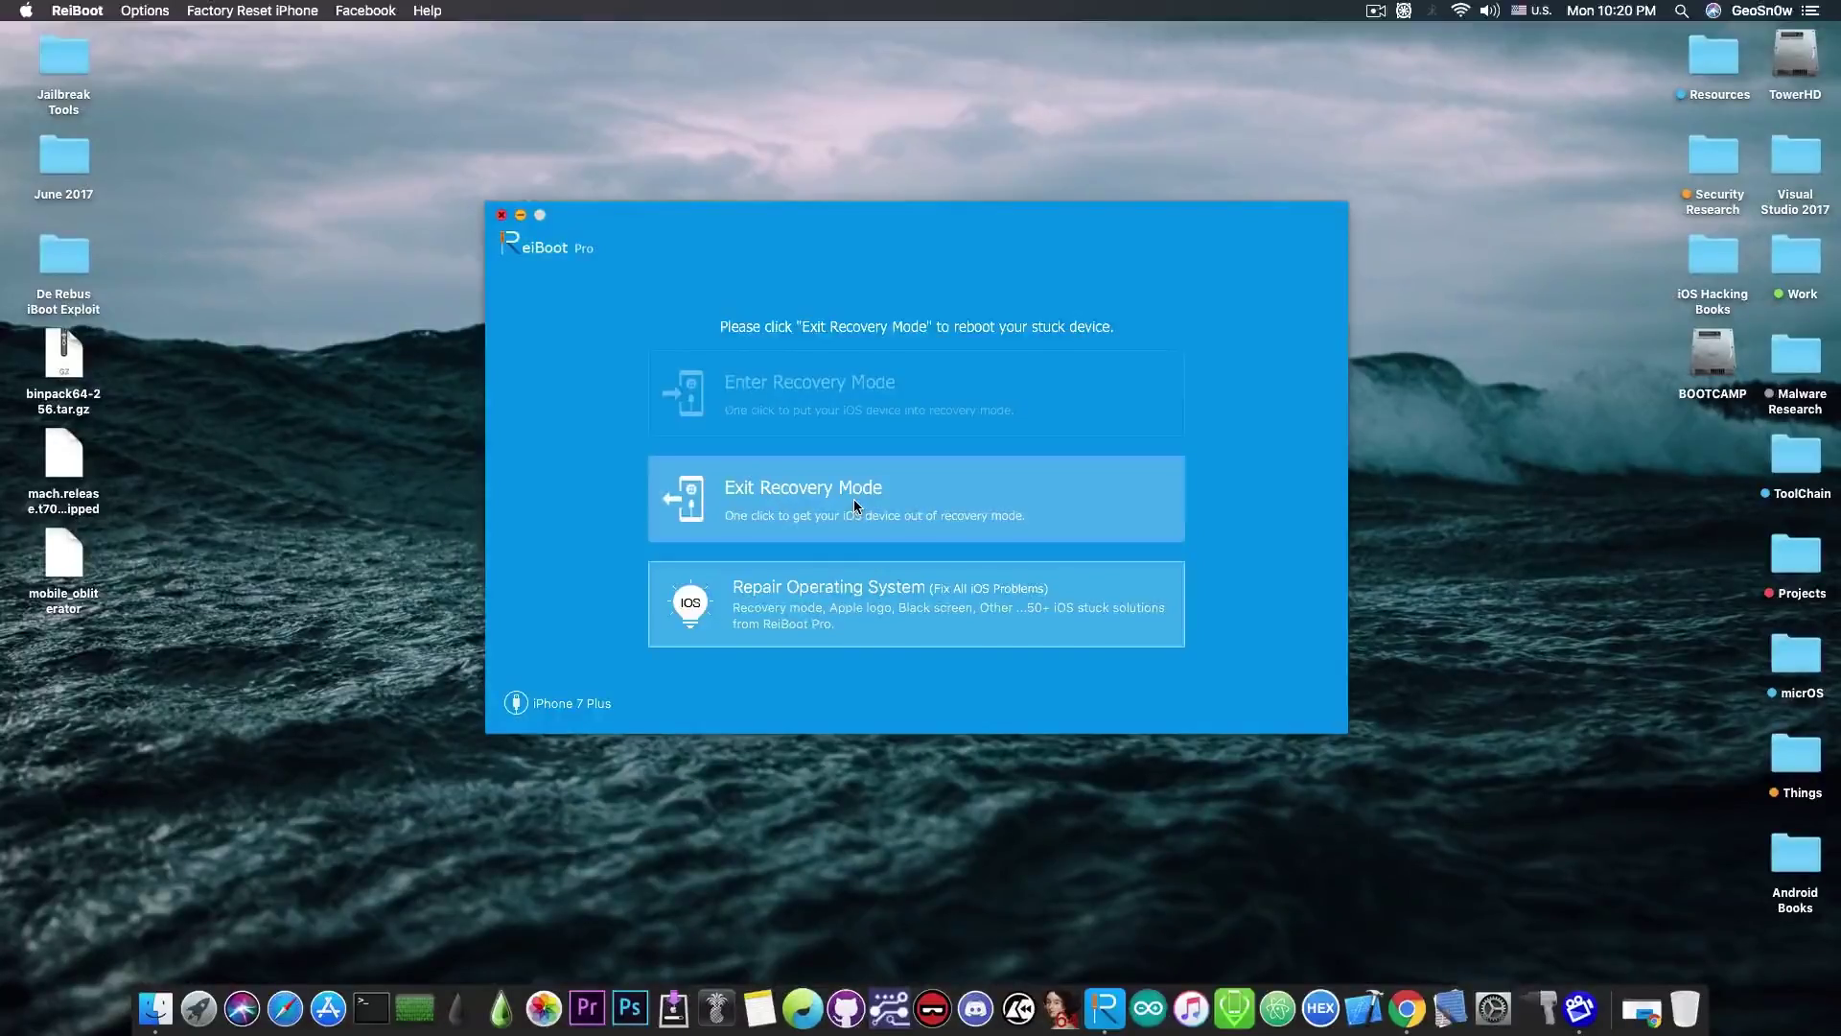
- Take the iPhone 7 Plus and the iPod touch 6 out of recovery mode, declining to share each time
click(854, 501)
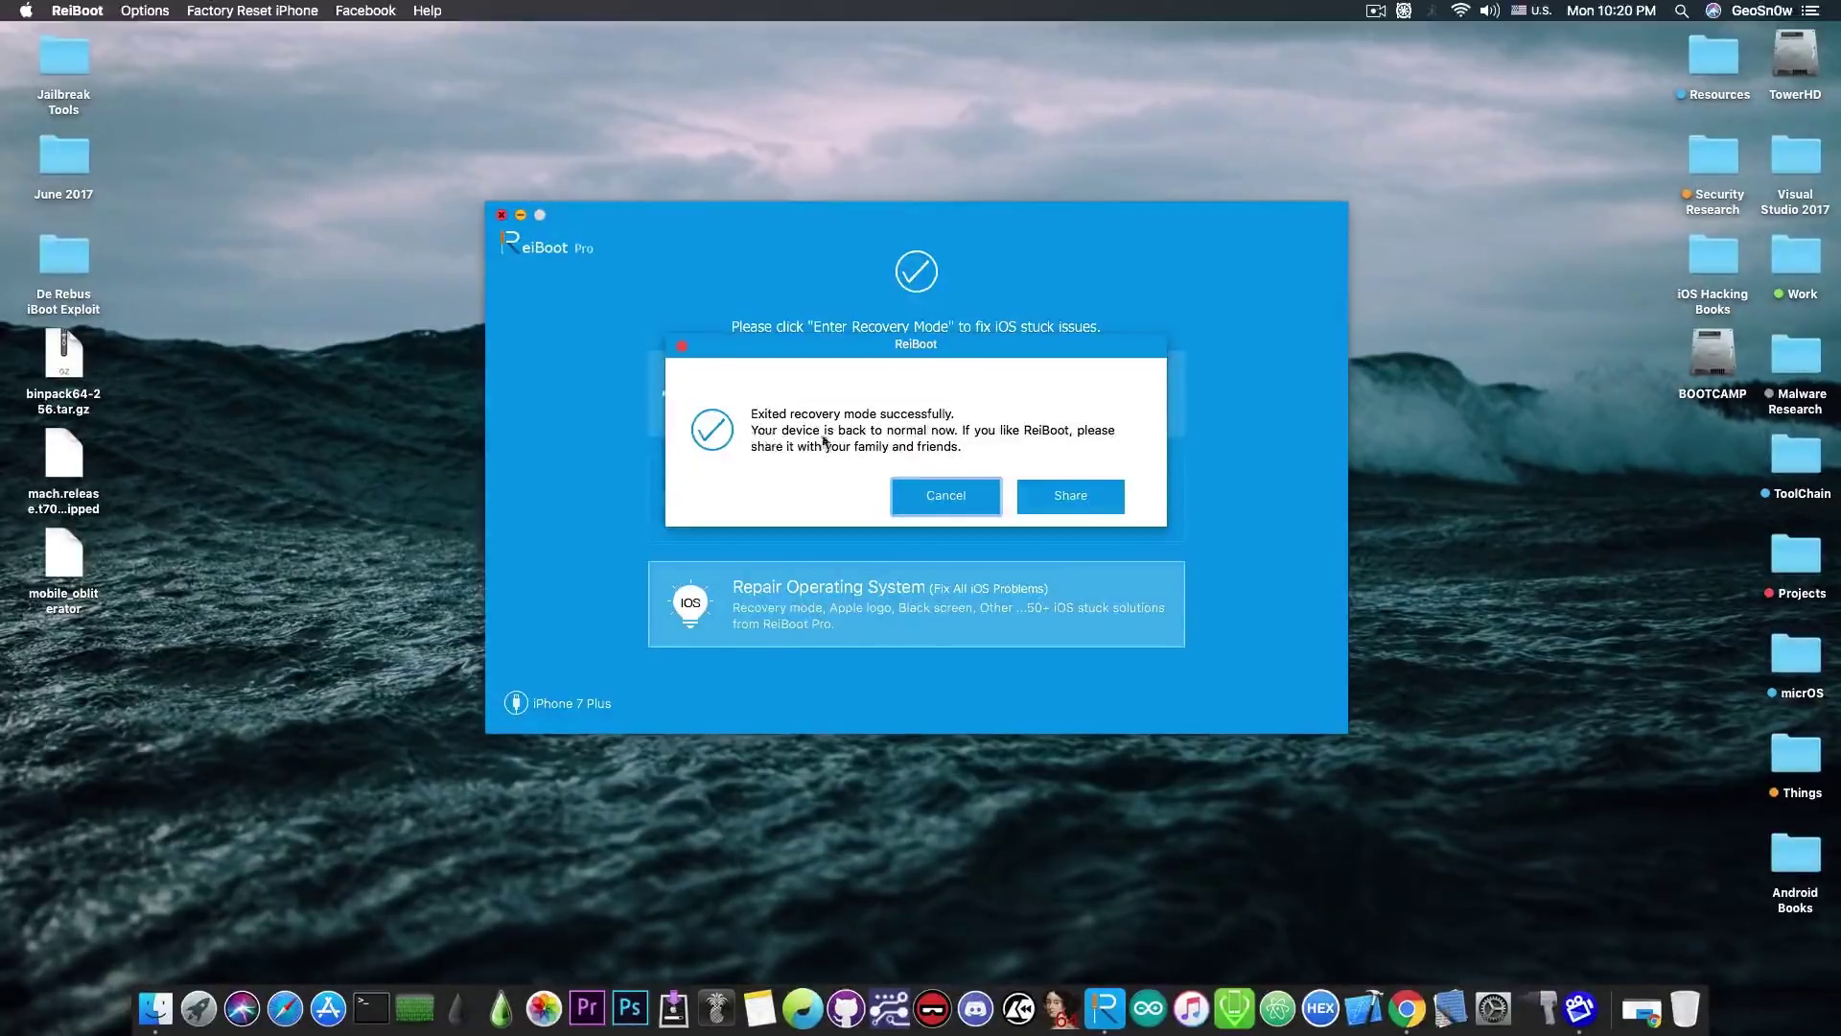
click(966, 505)
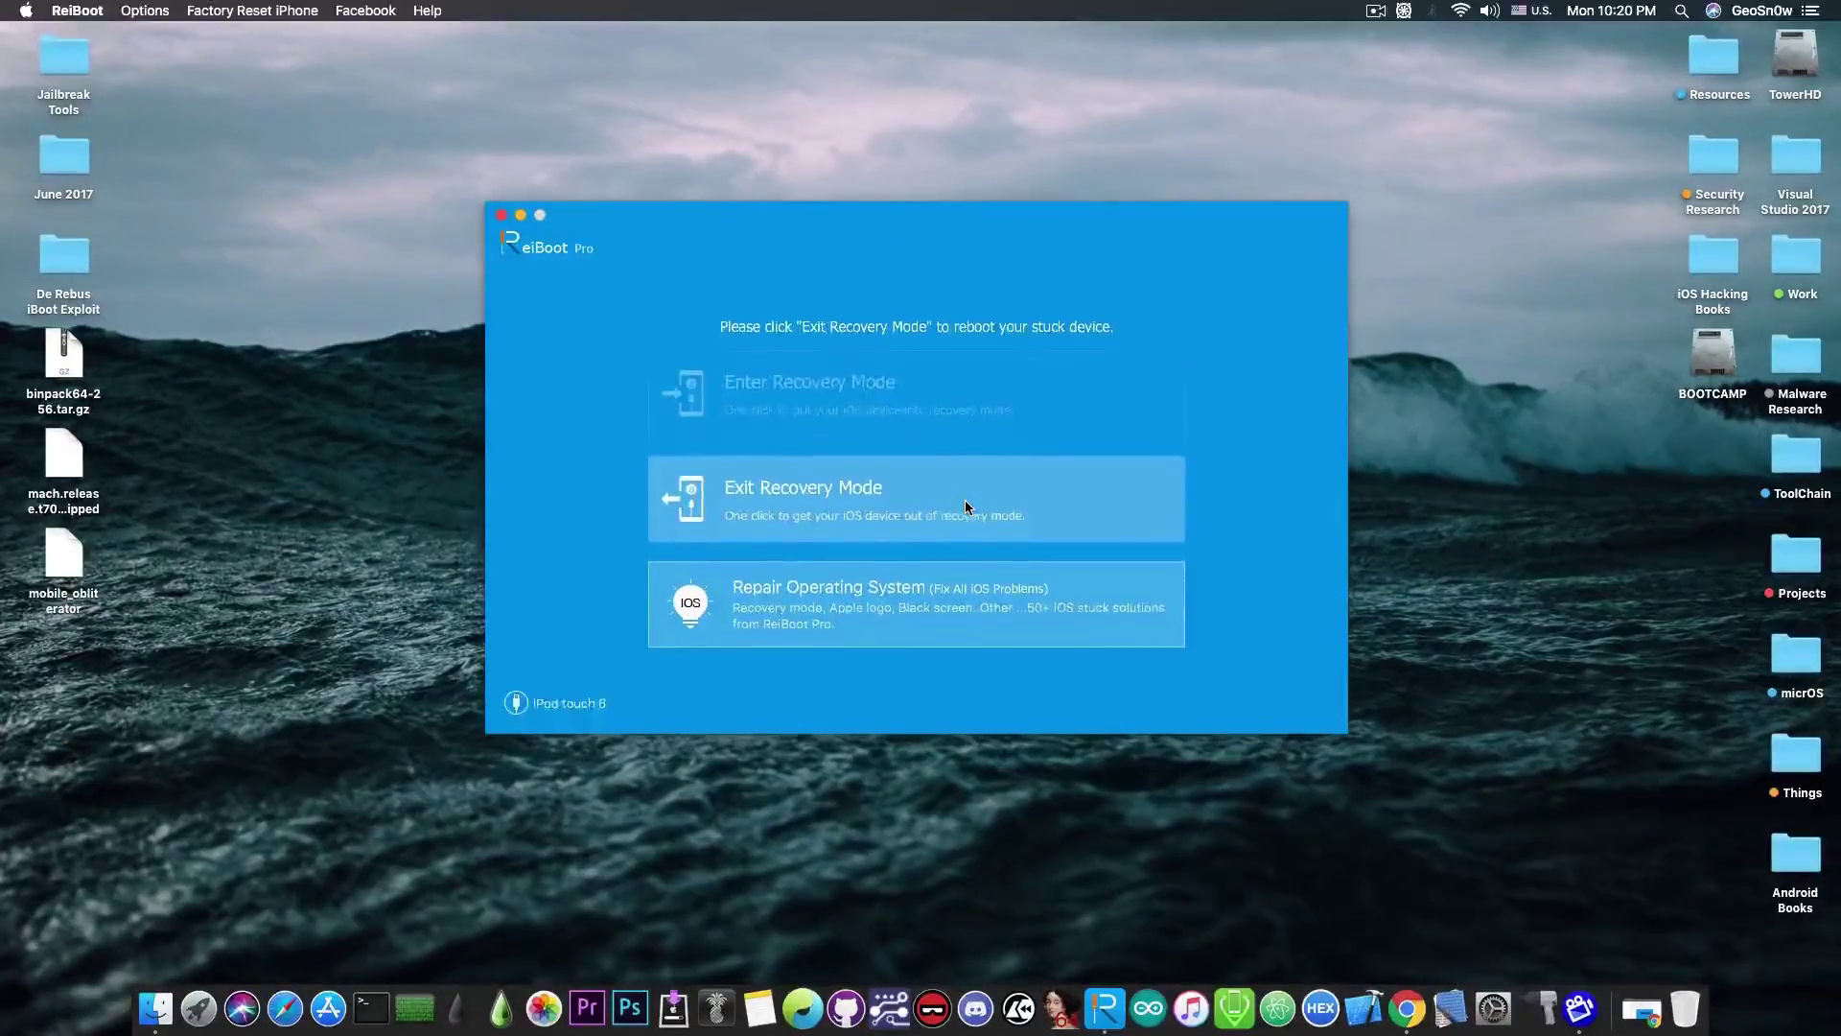
click(965, 501)
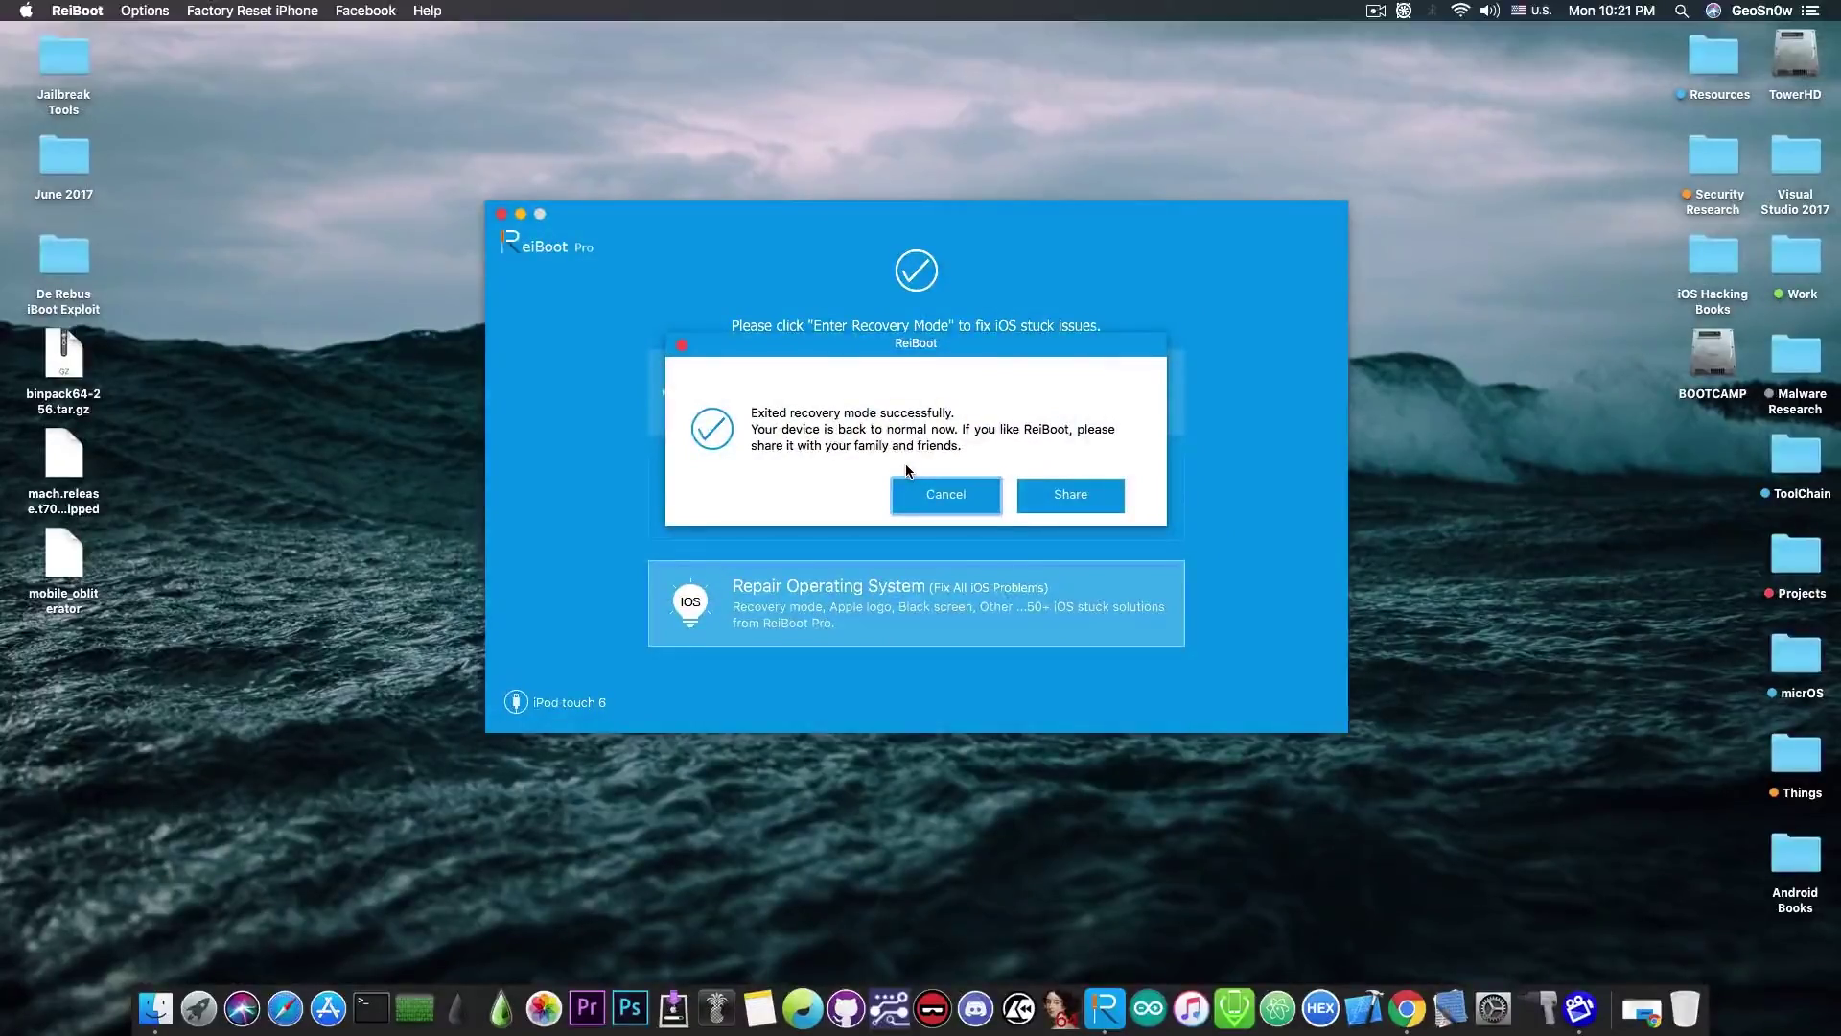
click(940, 493)
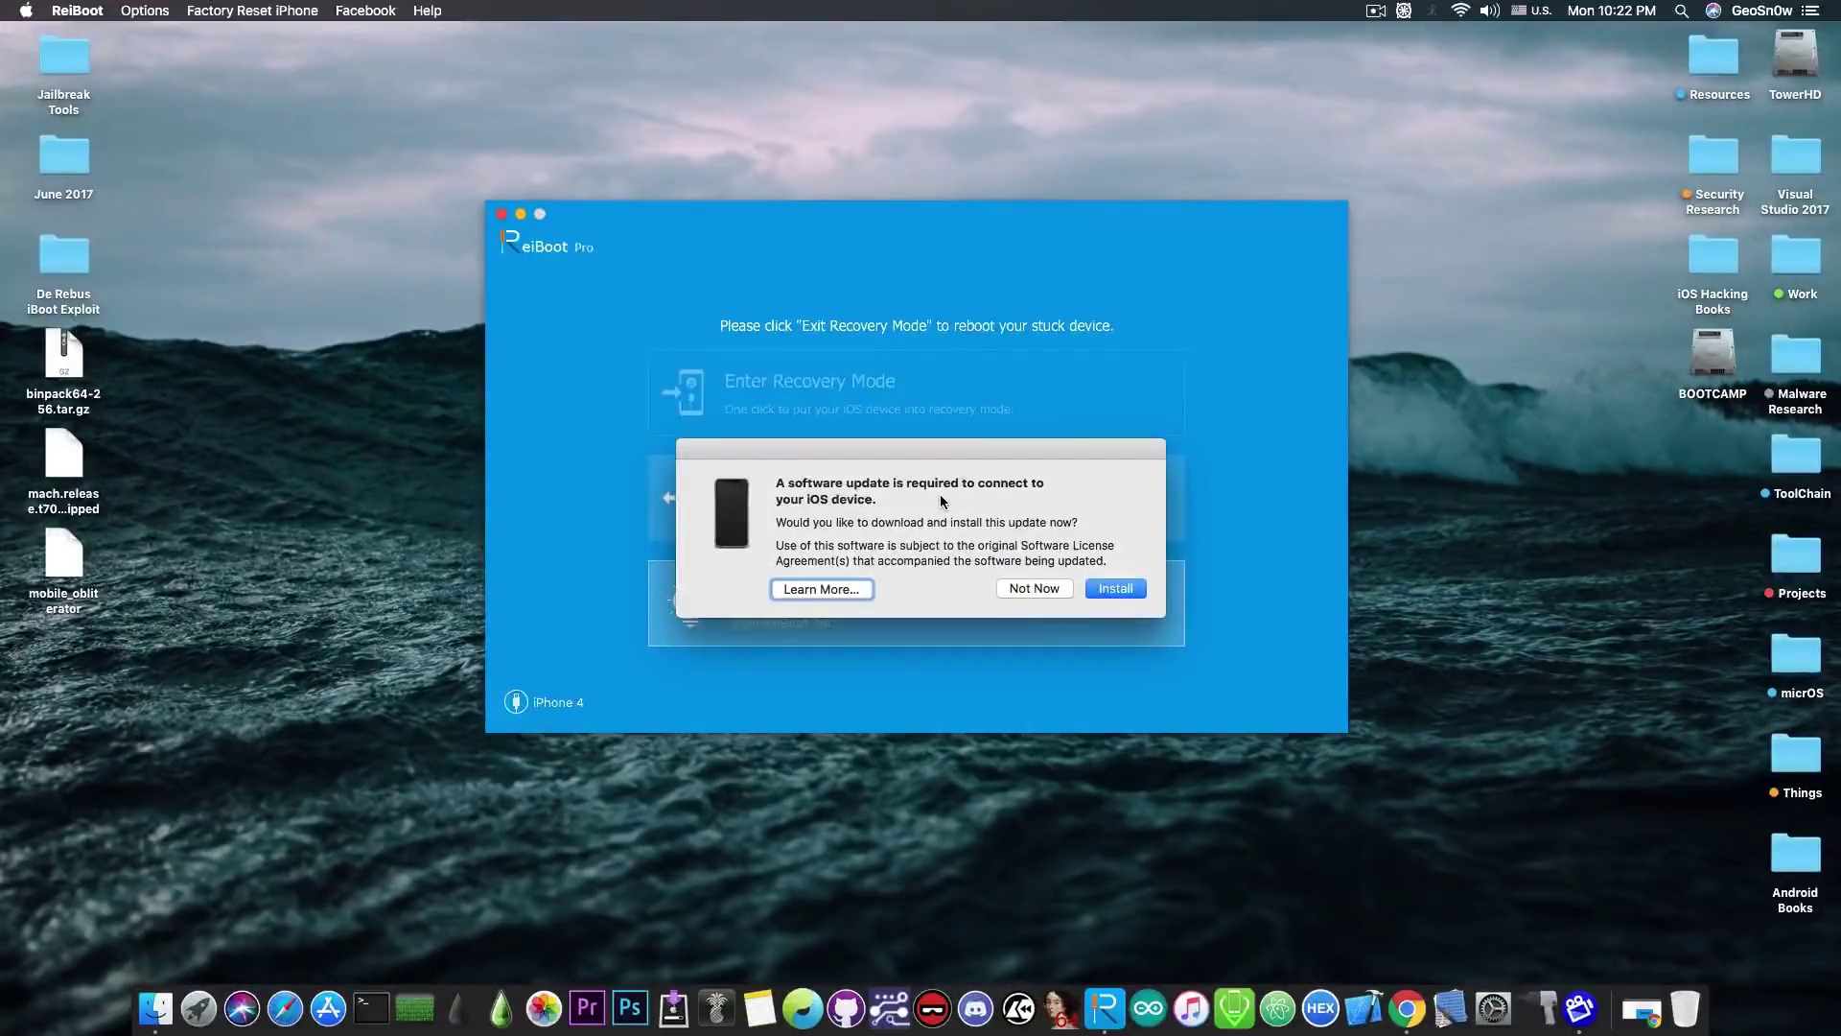
- Decline the macOS software update for connecting the iOS device and take the iPhone 4 out of recovery mode
drag(932, 464, 1411, 492)
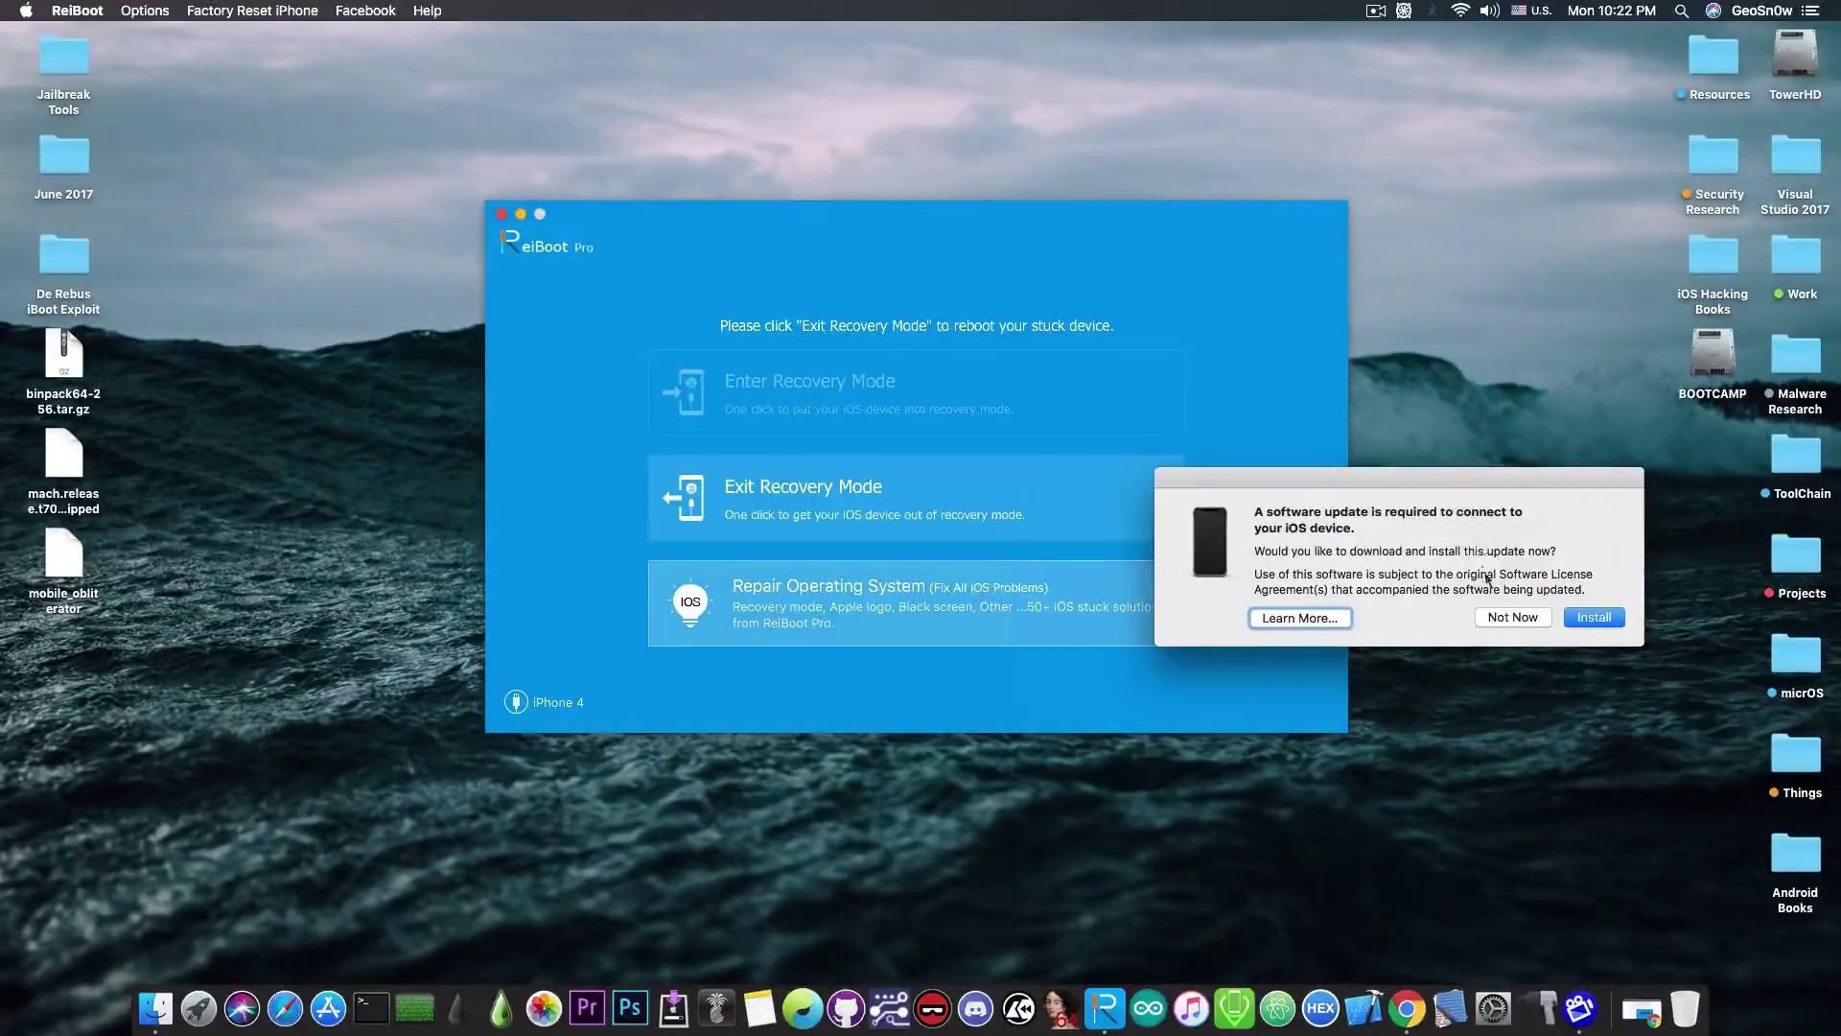
click(1498, 619)
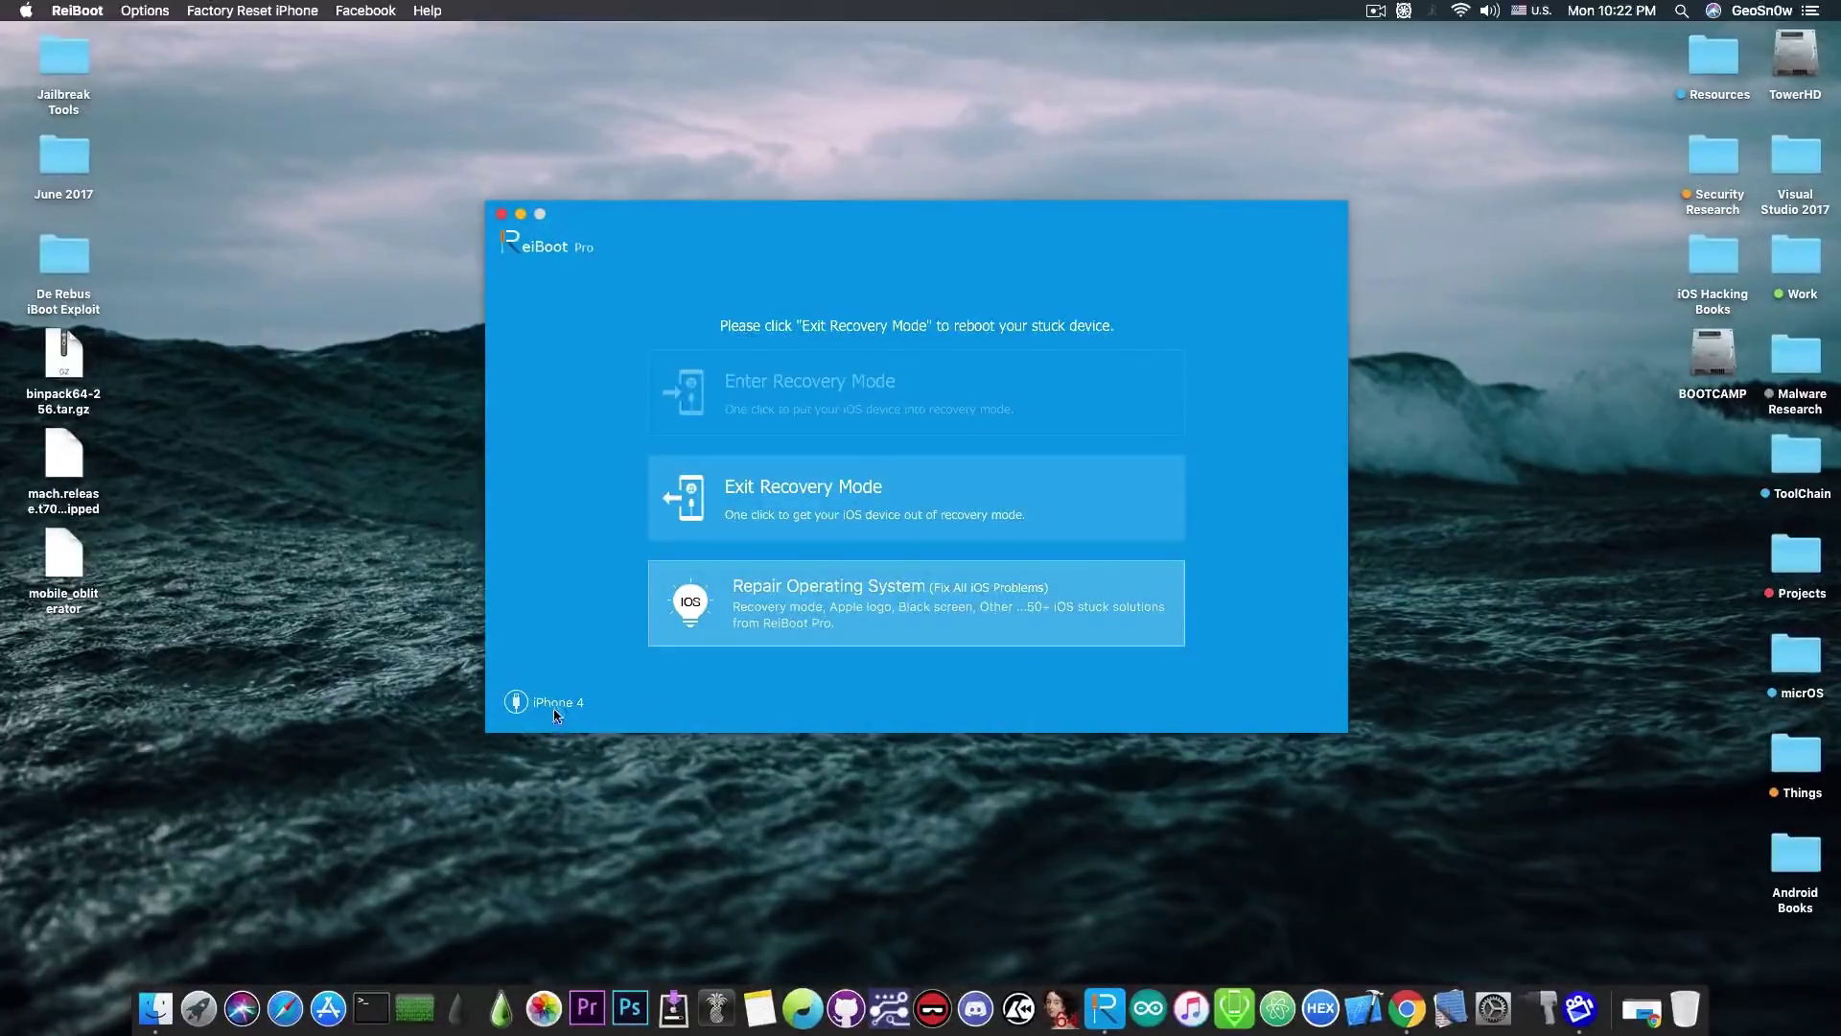
click(805, 505)
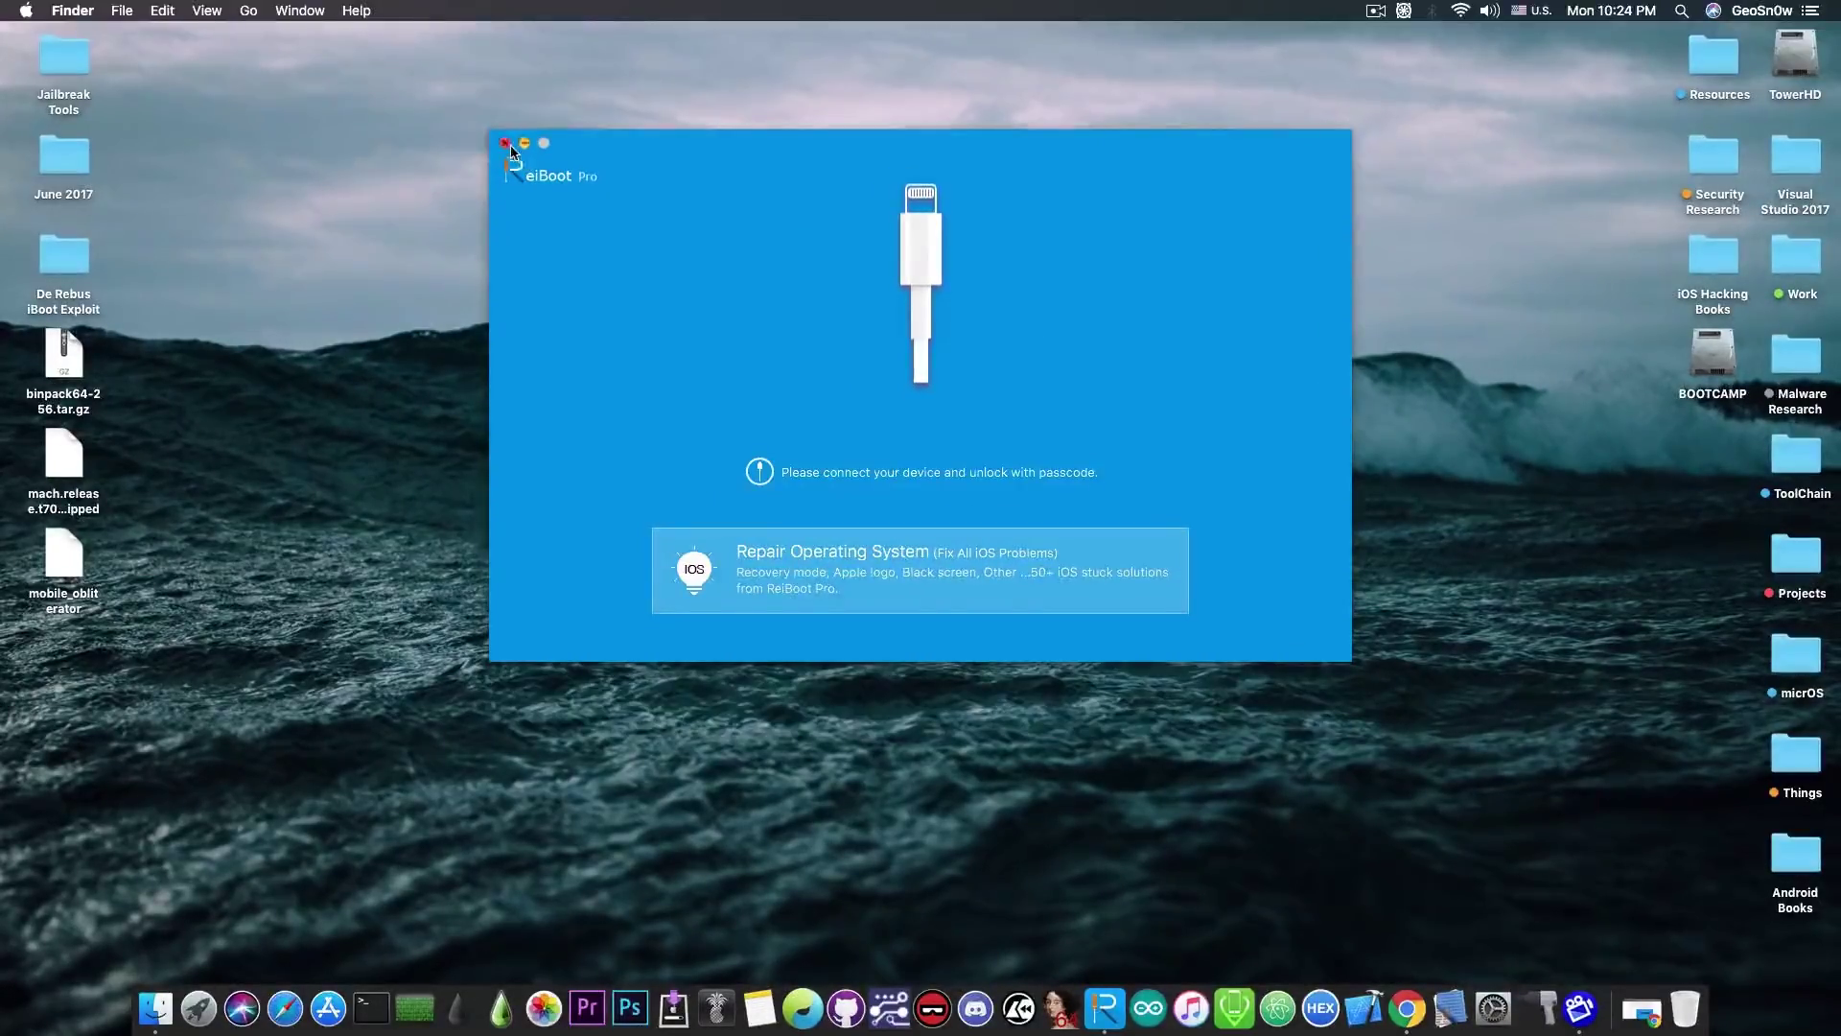
- Close the ReiBoot window
click(511, 151)
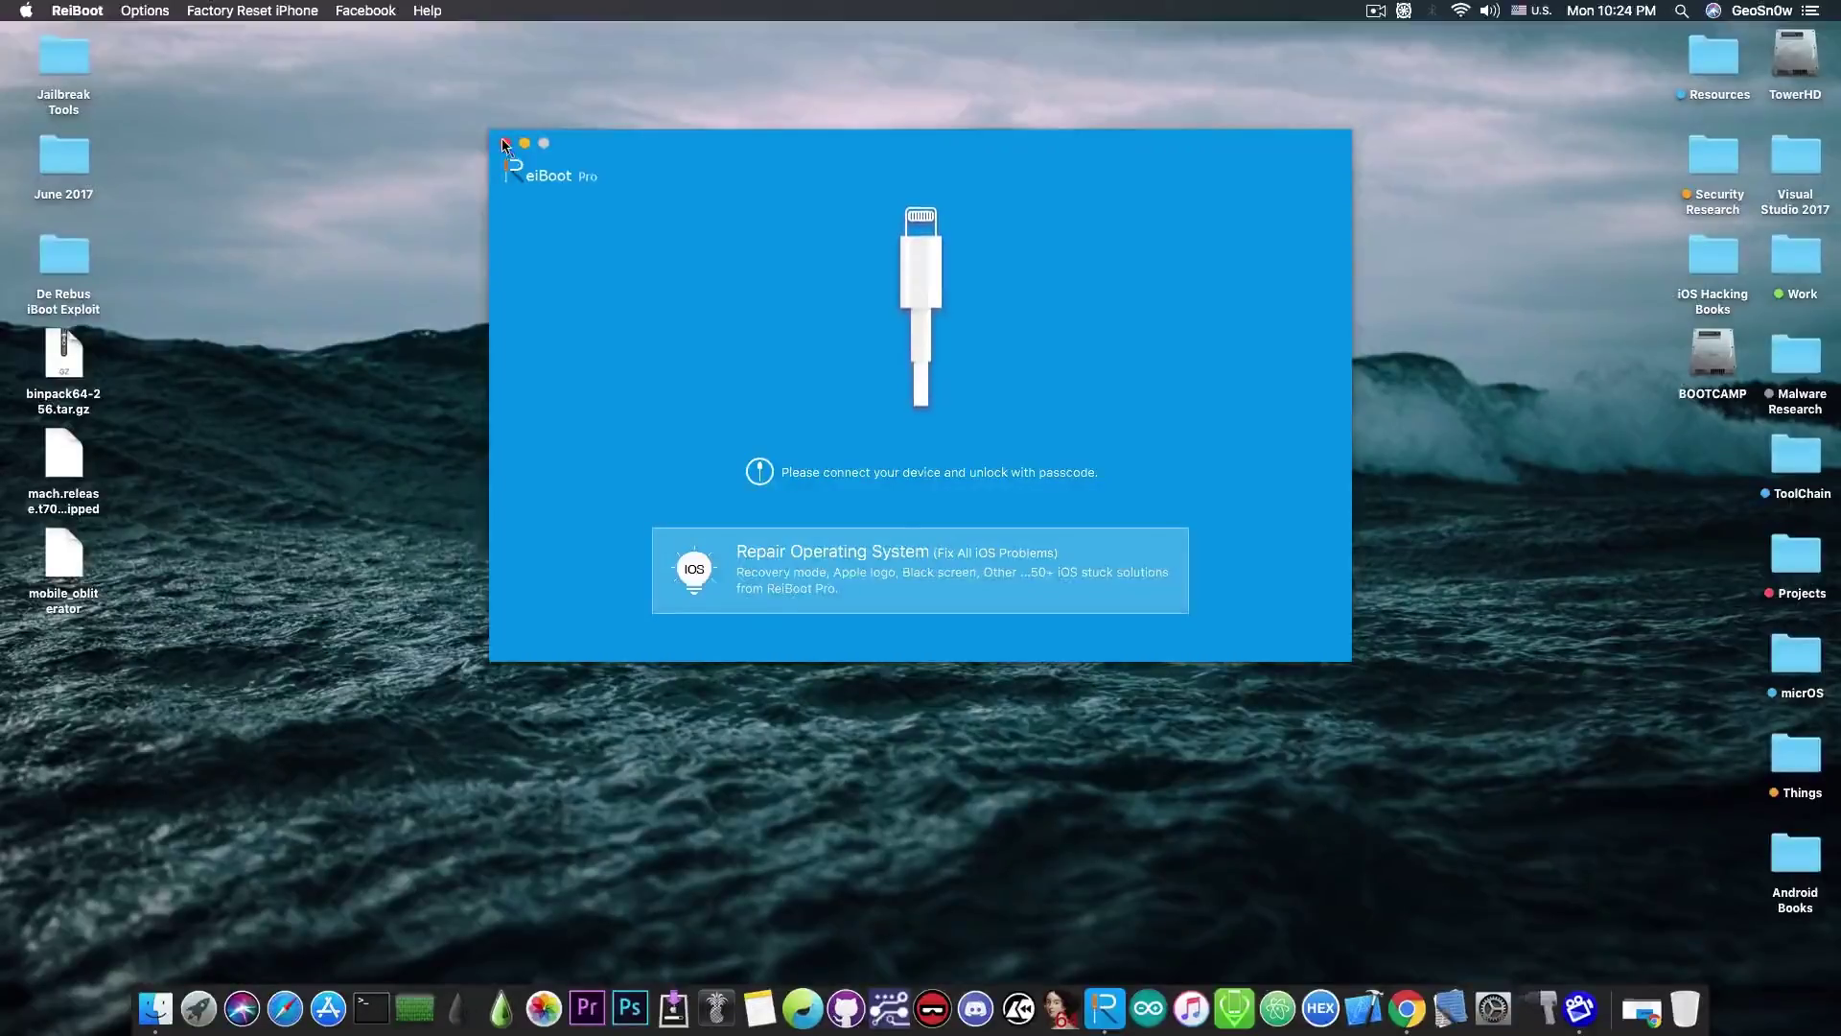
click(504, 143)
- Switch to Chrome, examine the ReiBoot Free and Pro feature comparison on the product page, and minimize the browser
click(1642, 1008)
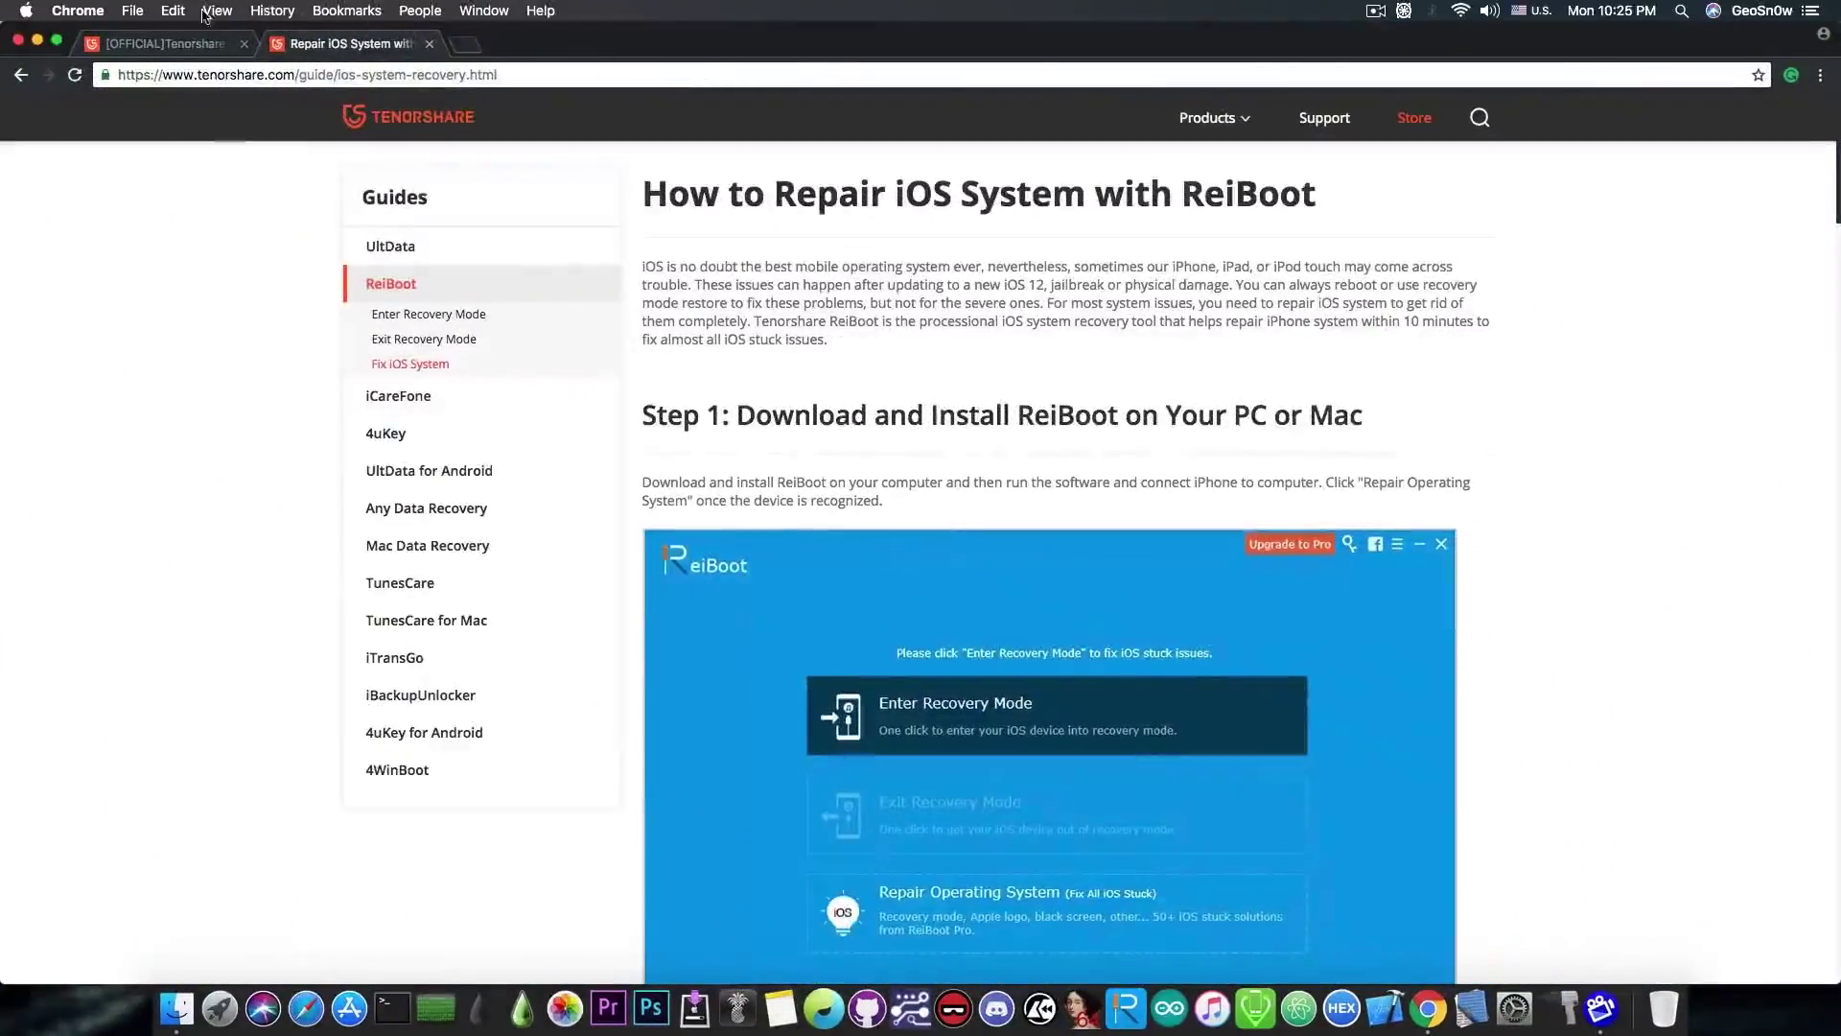
click(185, 45)
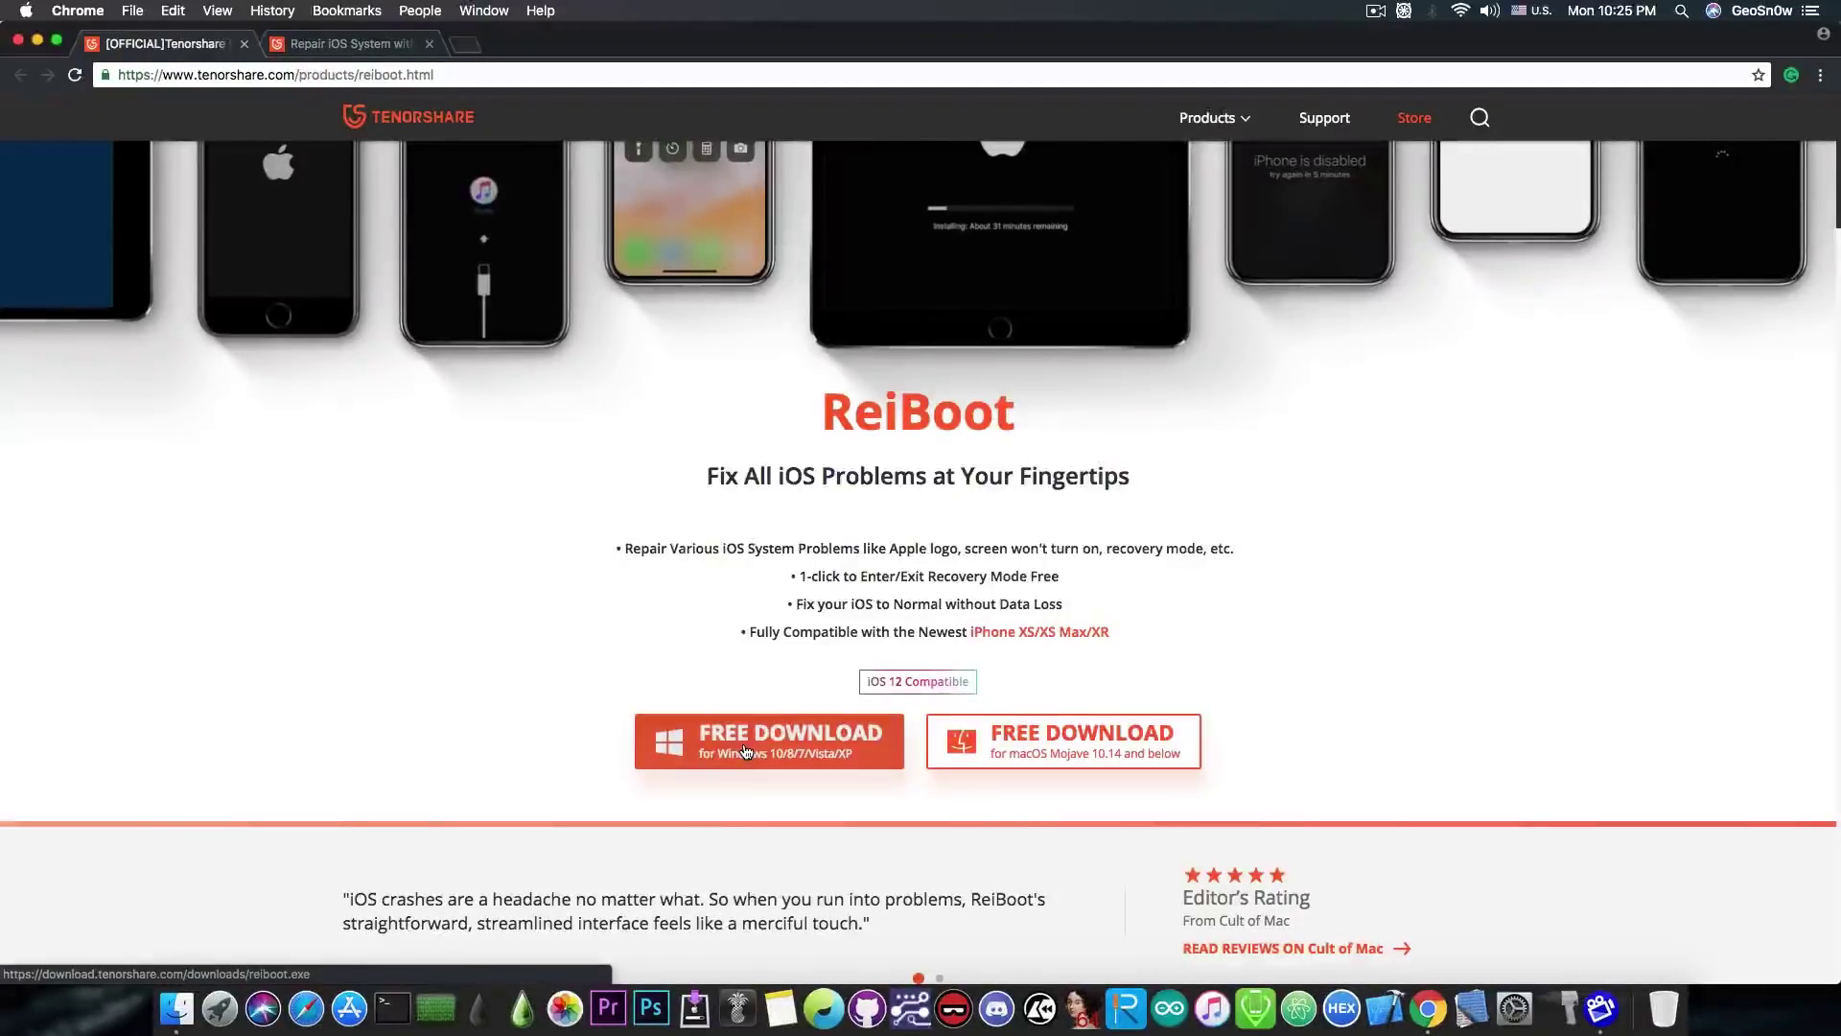
scroll(756, 828, down, 1)
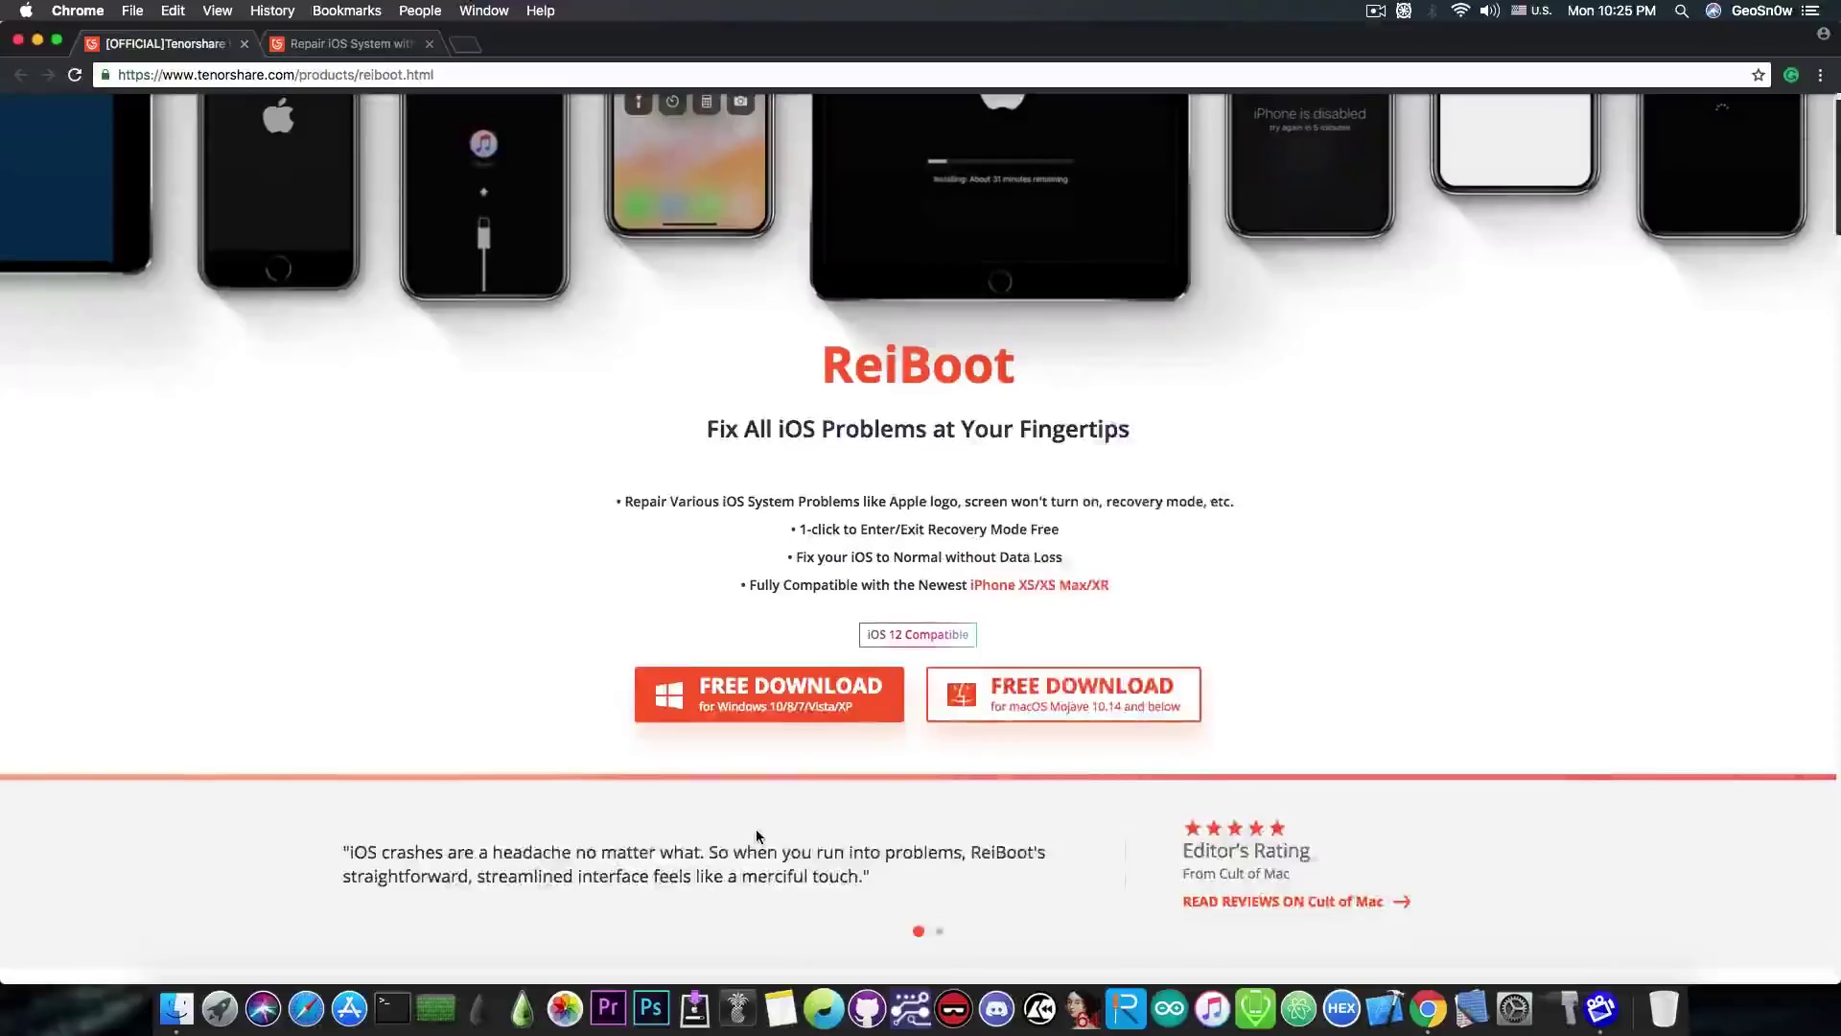
scroll(756, 836, down, 15)
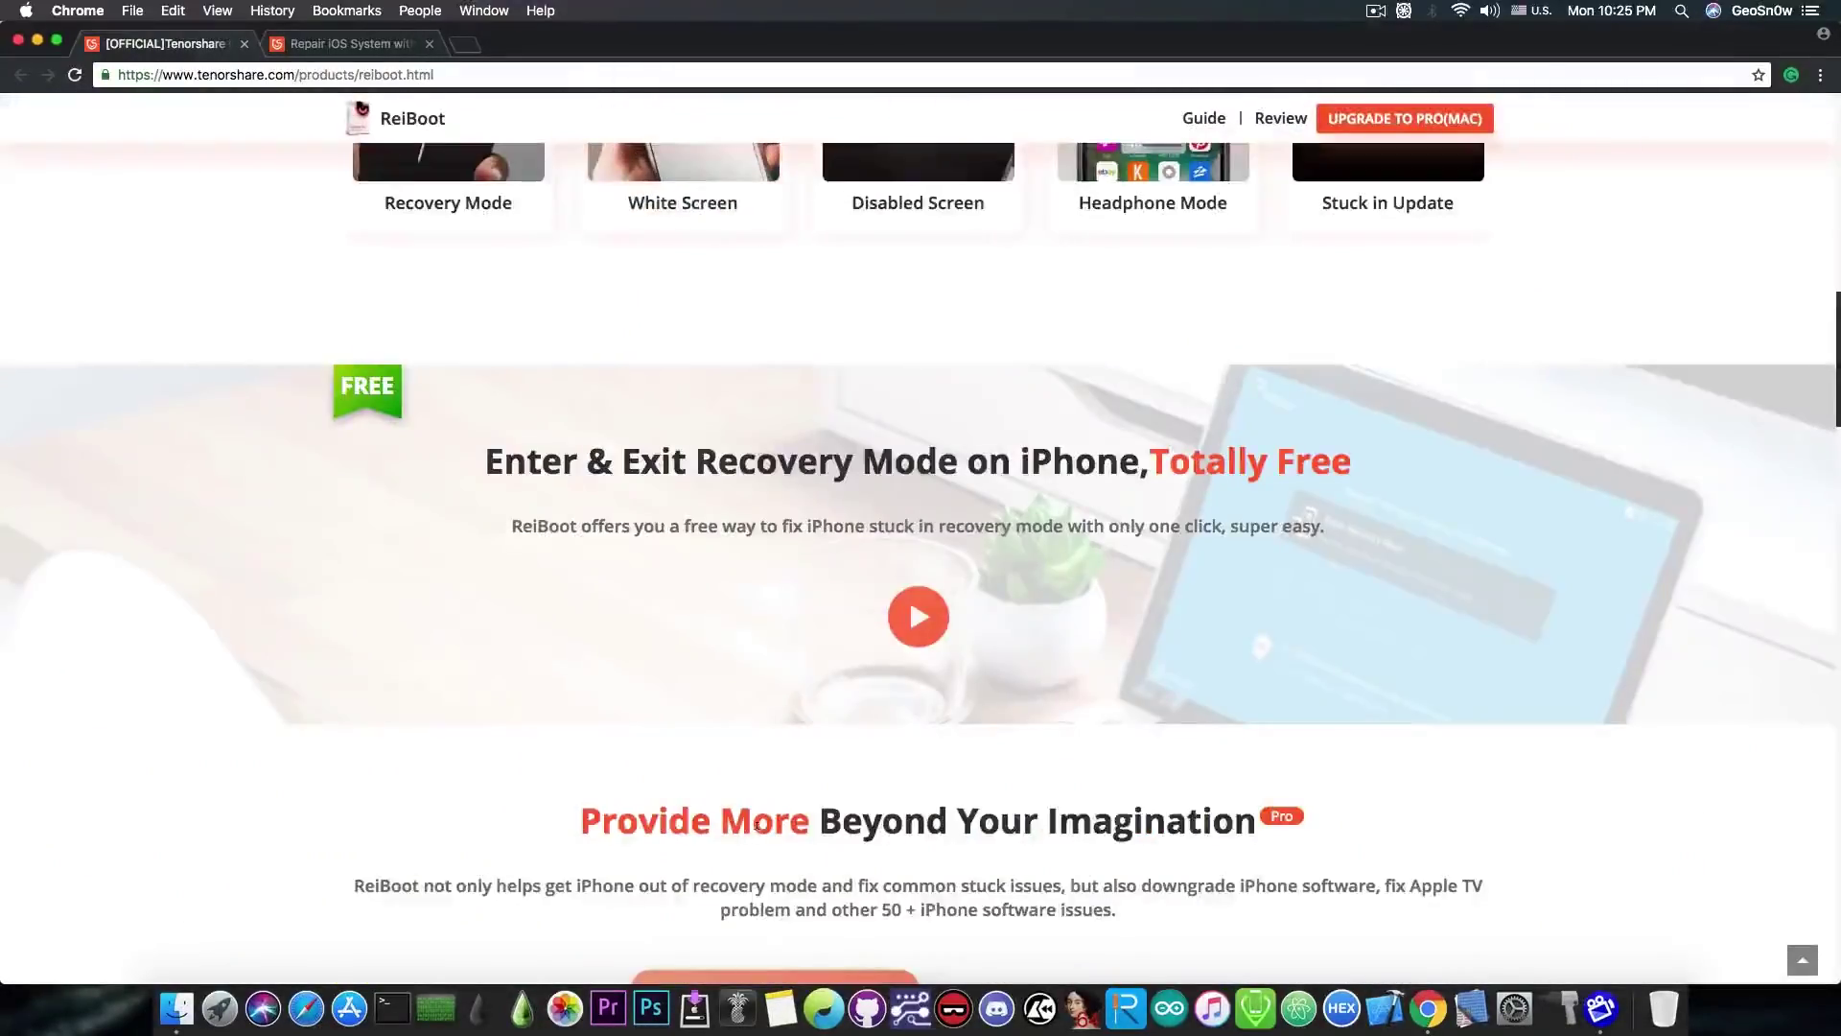
scroll(757, 837, down, 10)
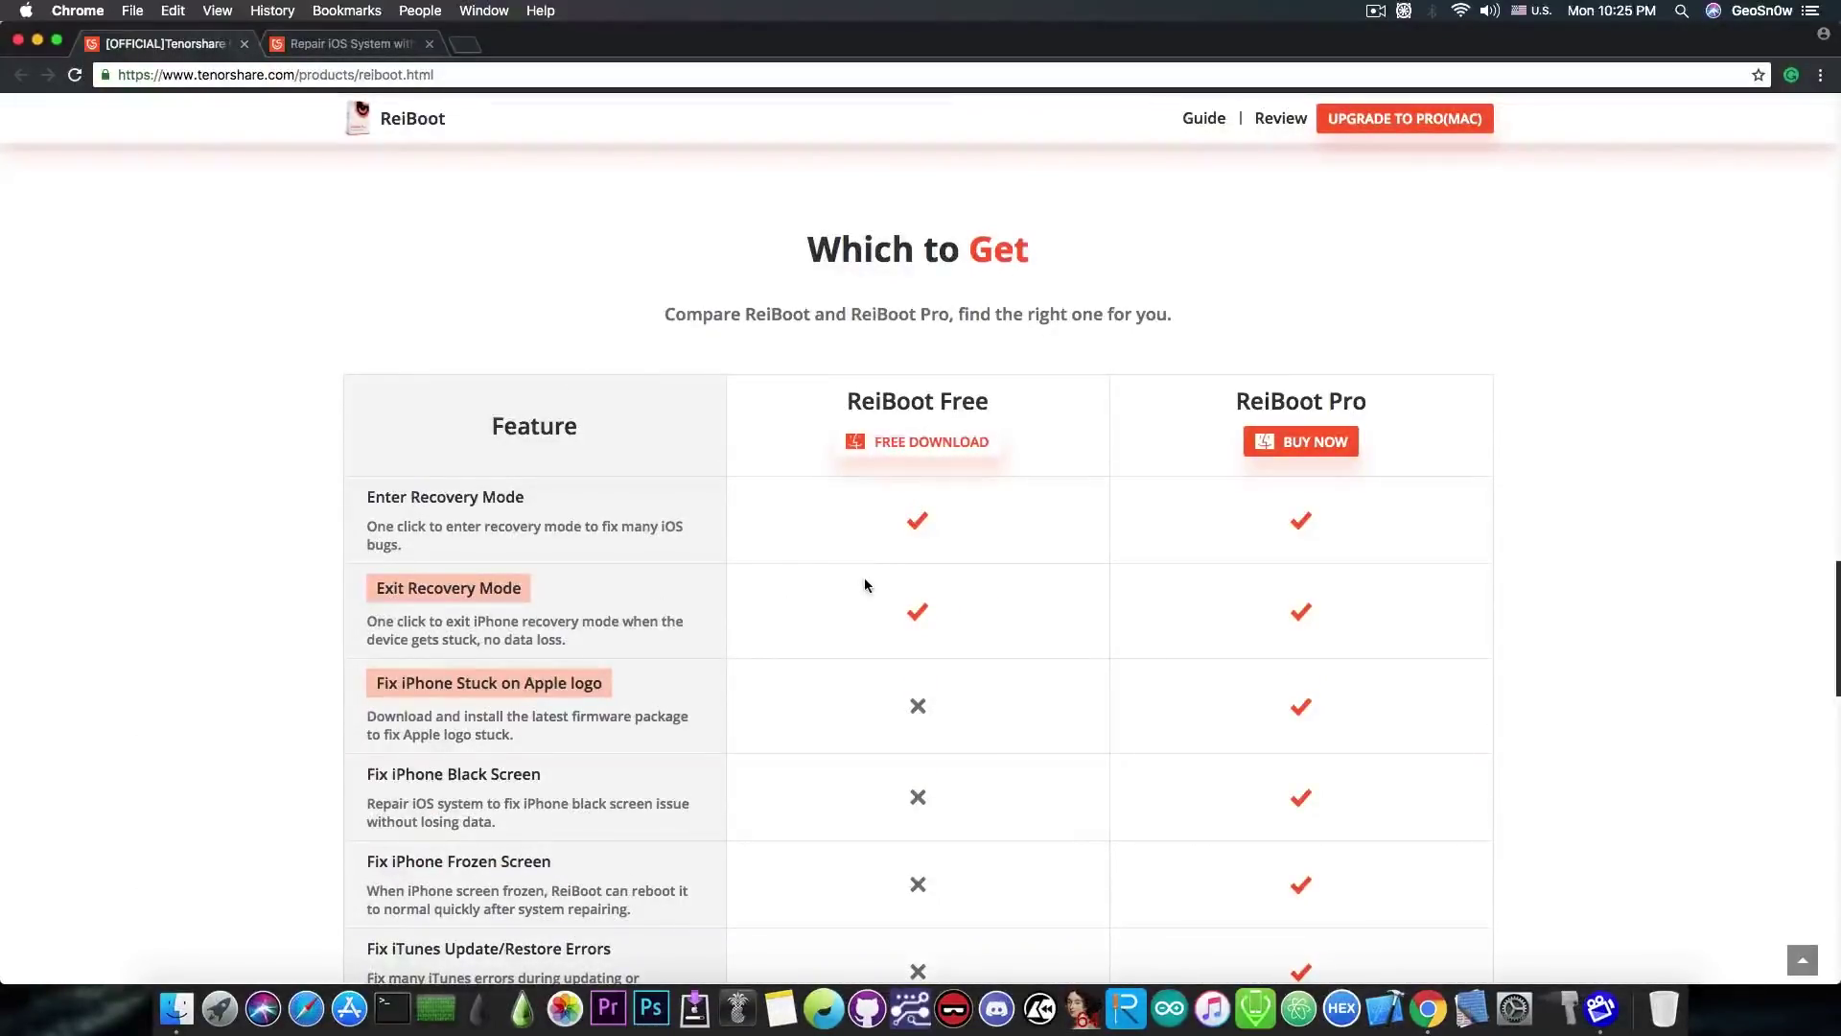
scroll(796, 552, down, 4)
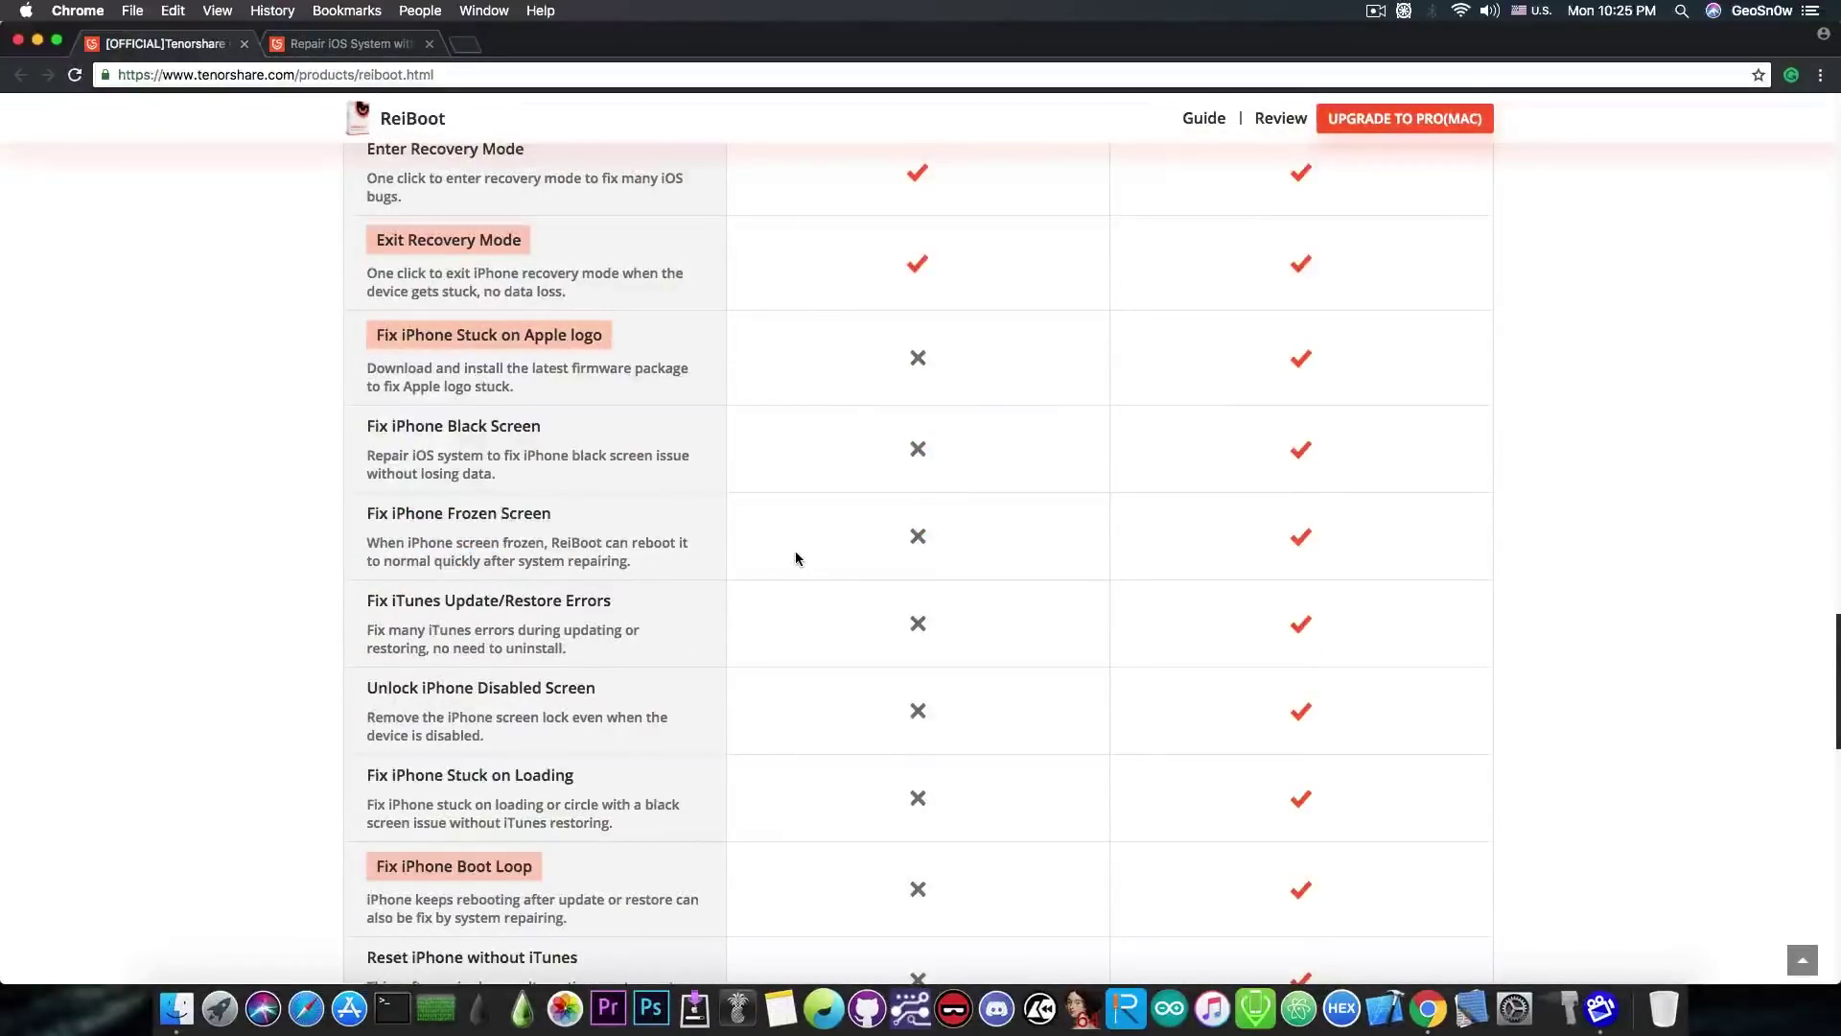
scroll(796, 553, up, 3)
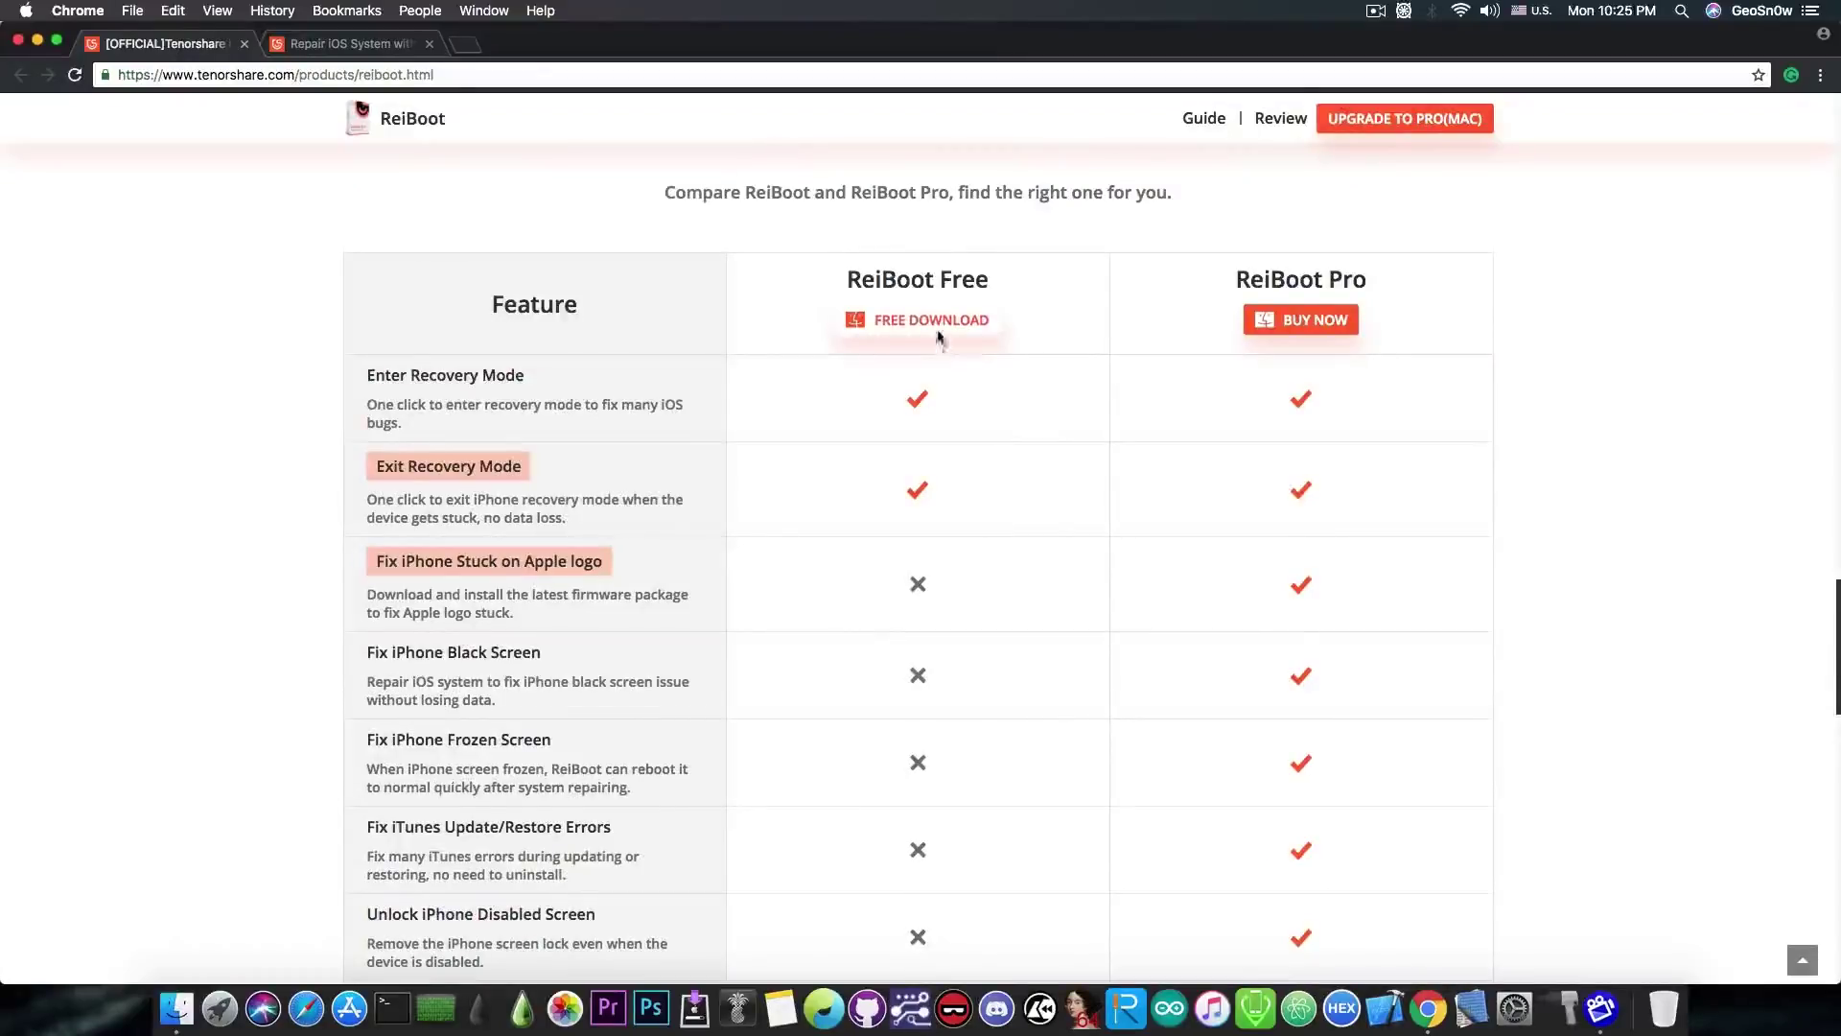
scroll(834, 508, down, 1)
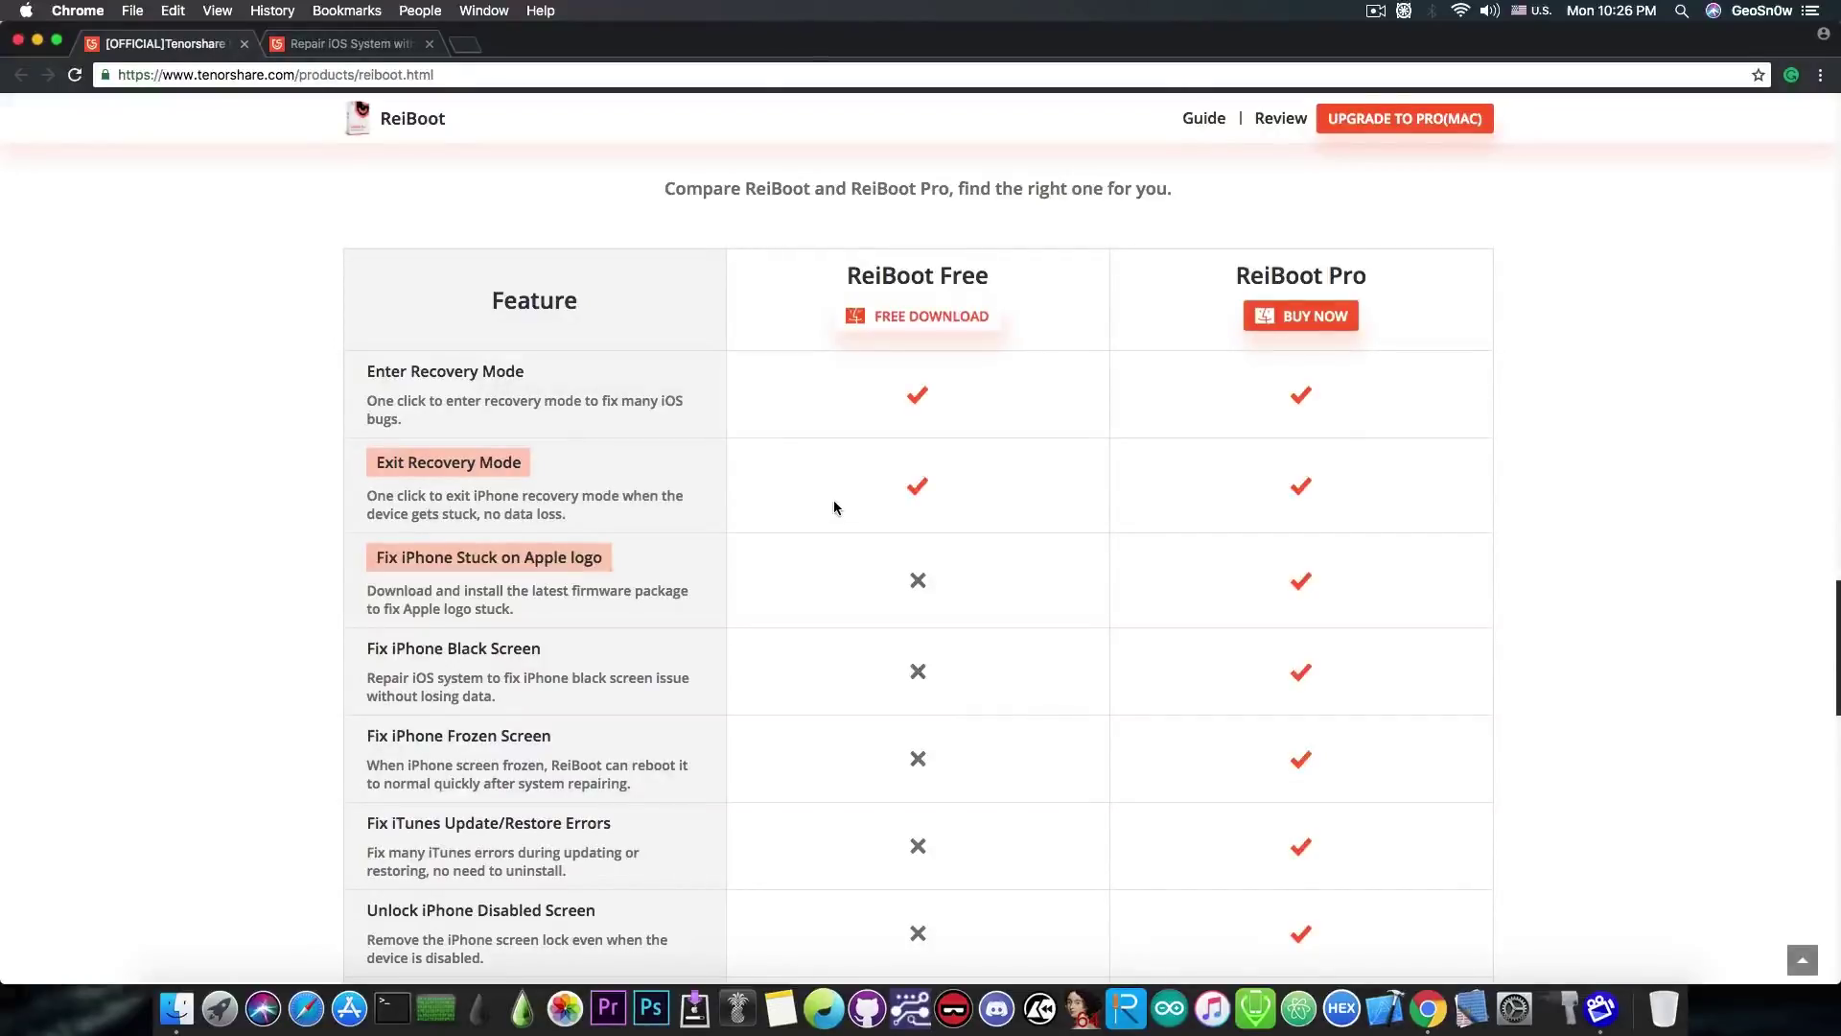
scroll(888, 290, up, 15)
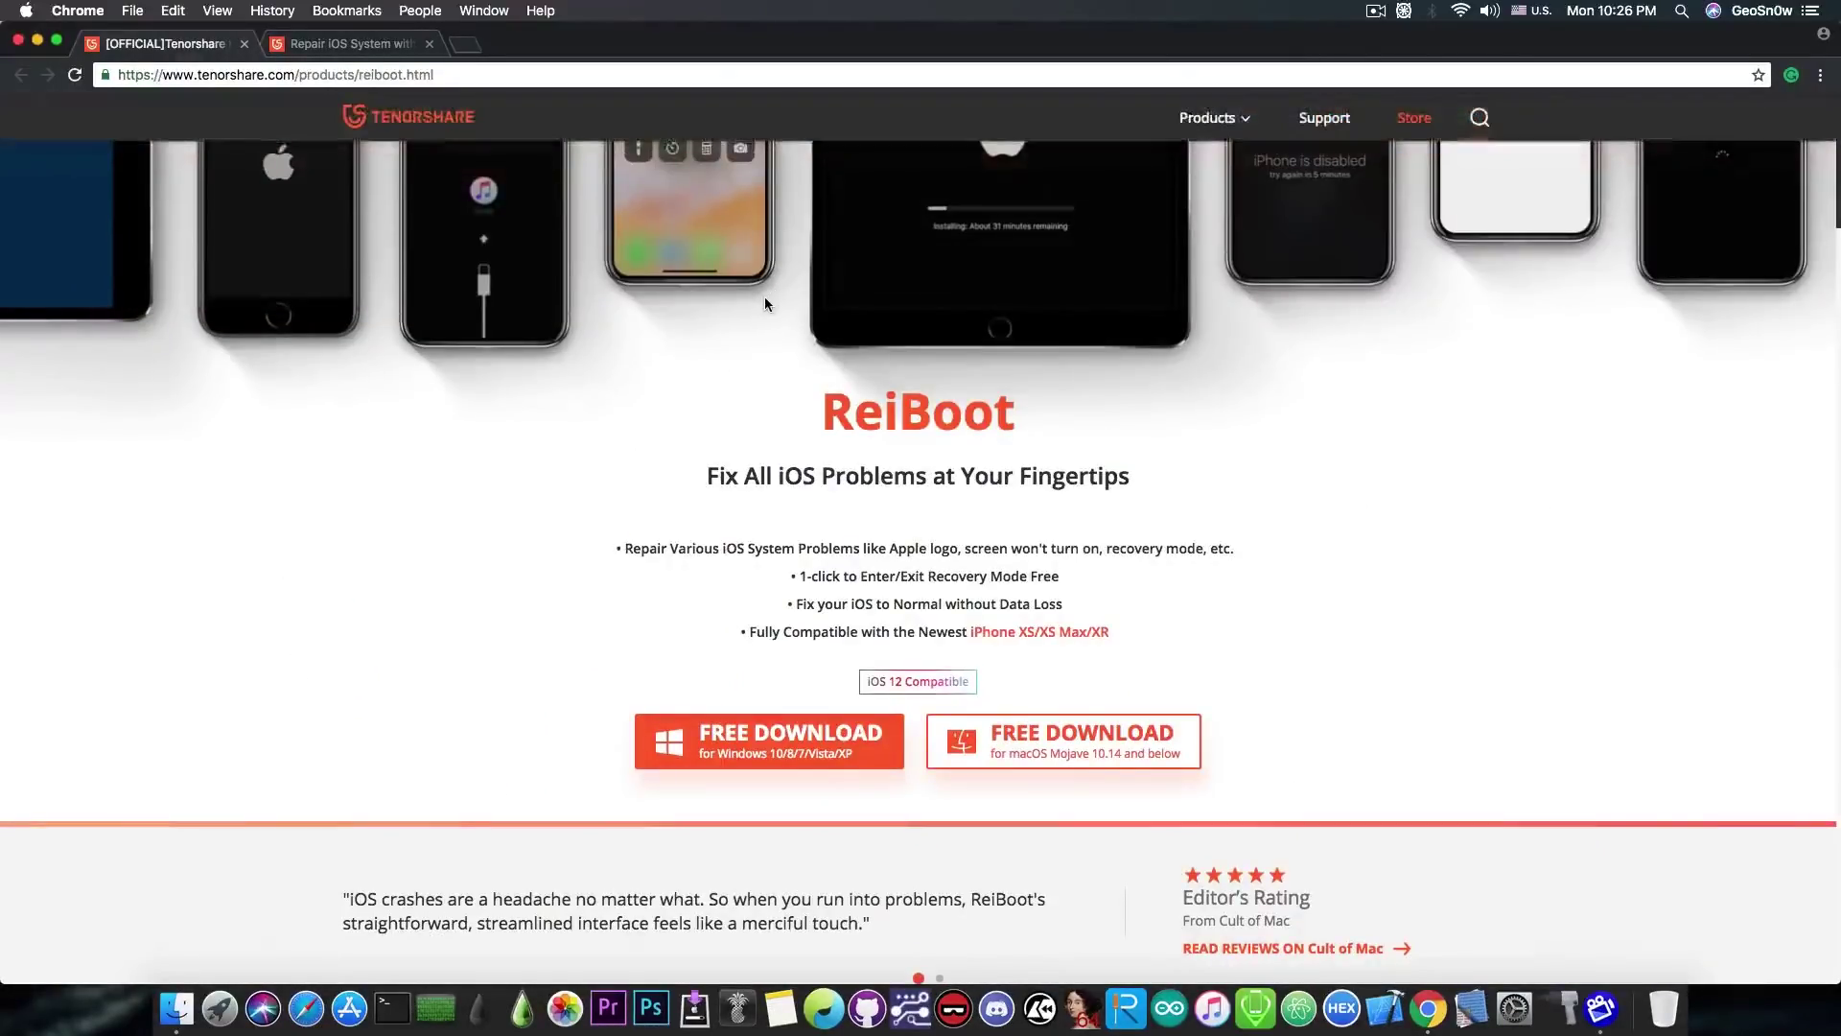
click(38, 40)
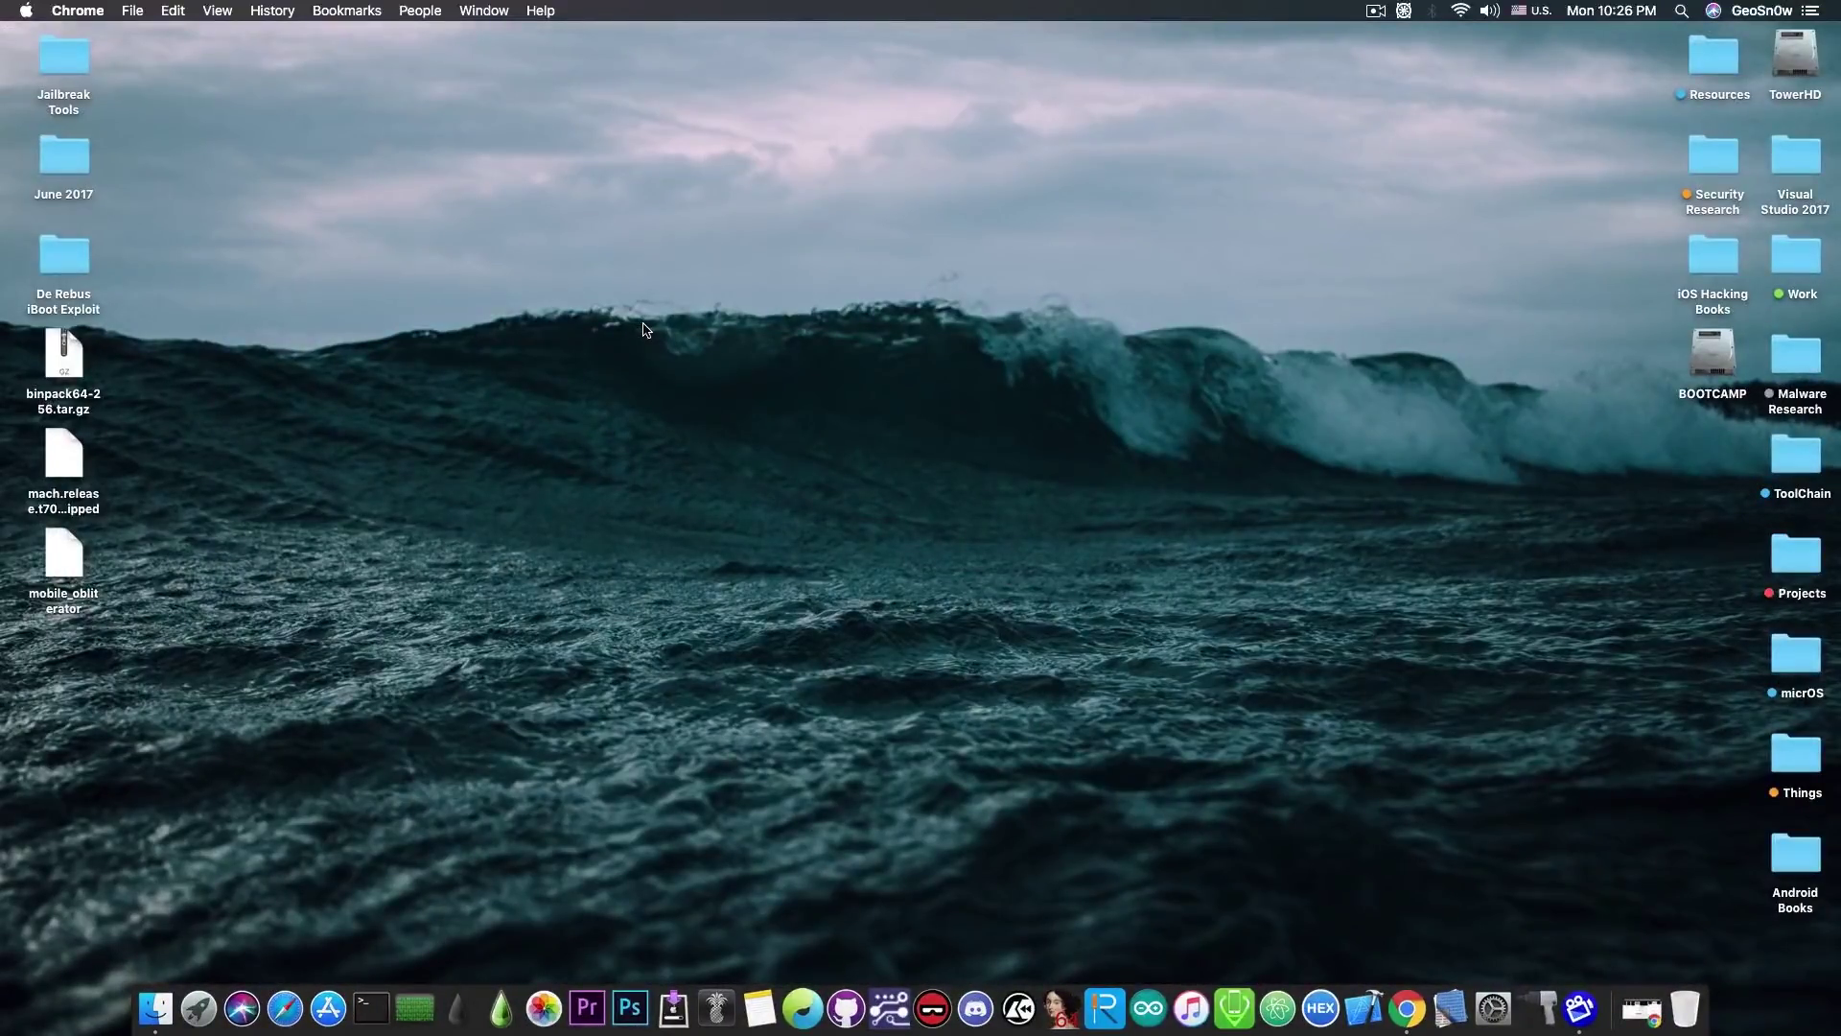